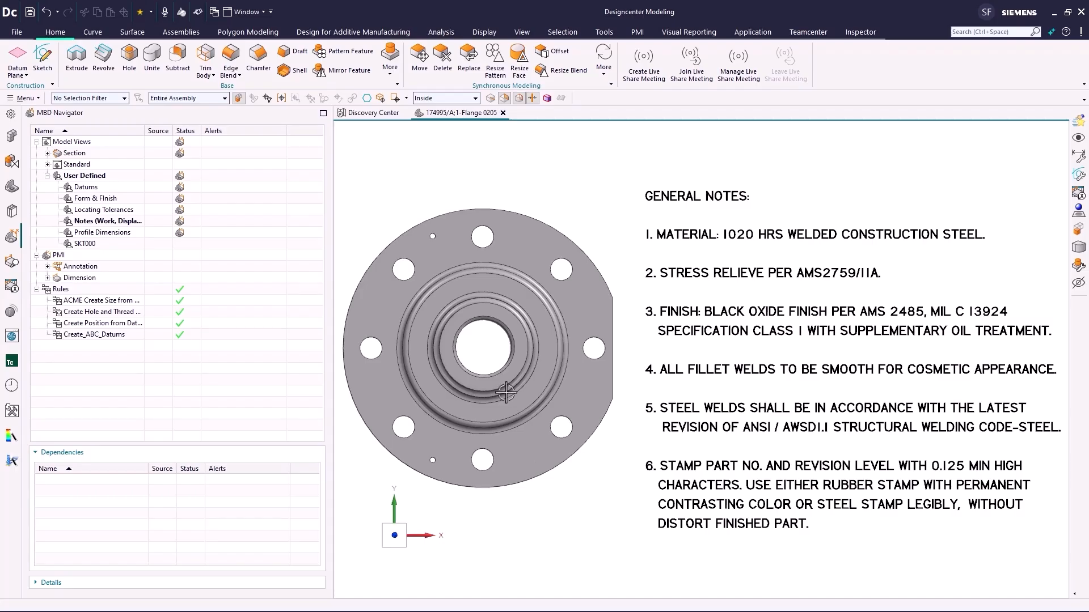
Display the Form & Finish, Datums and Locating Tolerances model views in turn to review their annotations
double_click(101, 198)
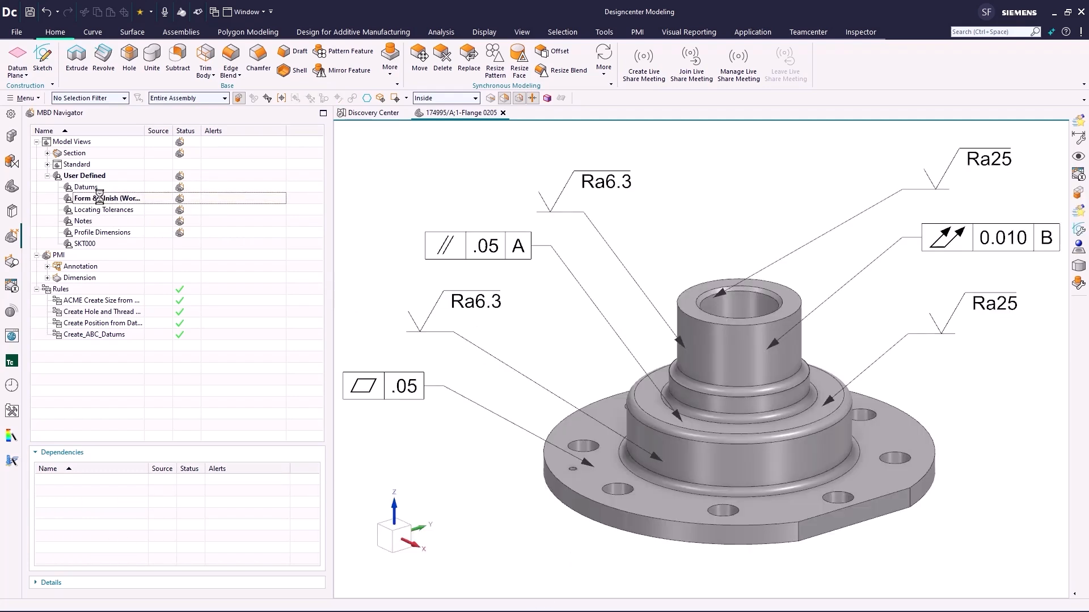
double_click(104, 188)
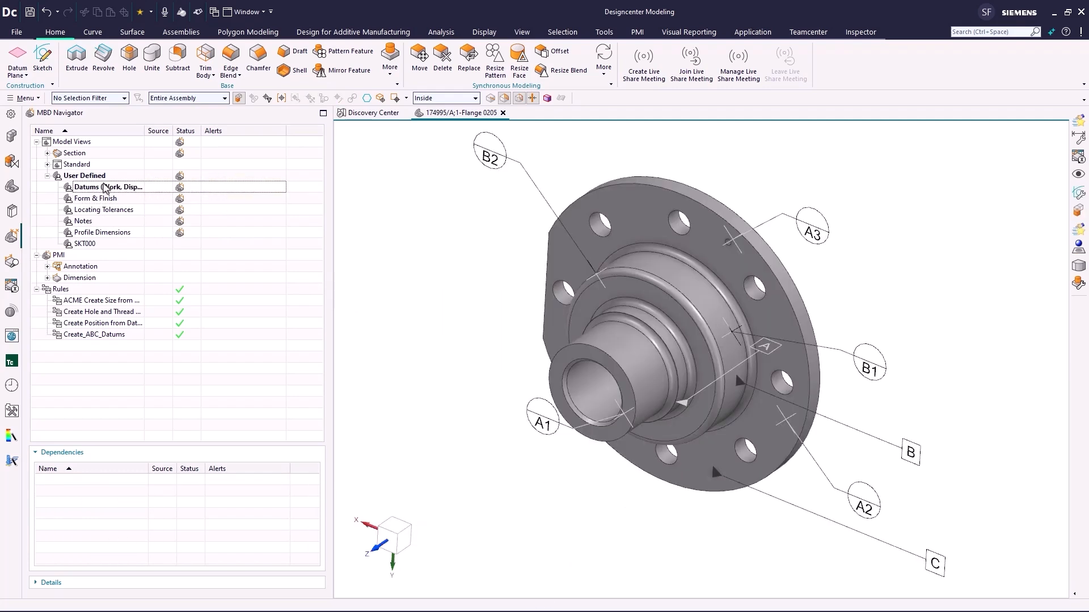
double_click(107, 209)
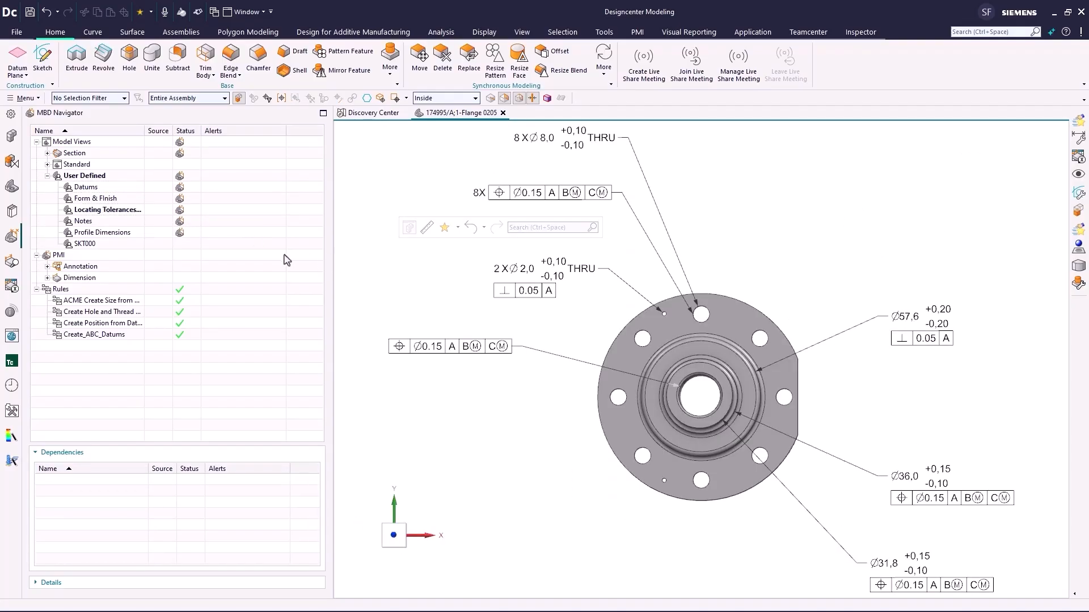
Create inspection characteristics from all PMI objects of the flange, with 364 as the starting base ID
click(13, 288)
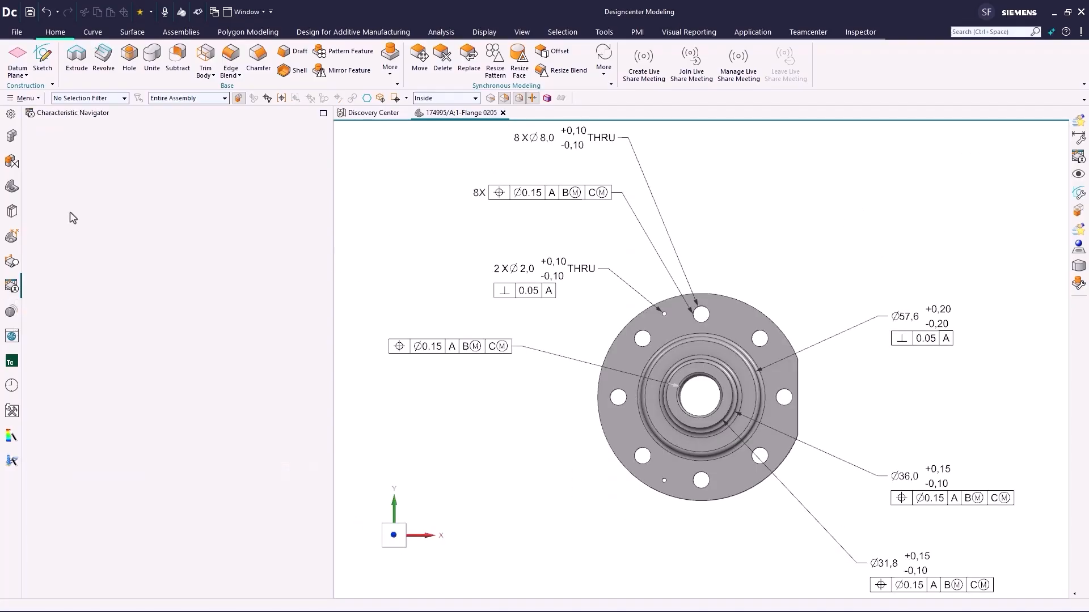
click(89, 81)
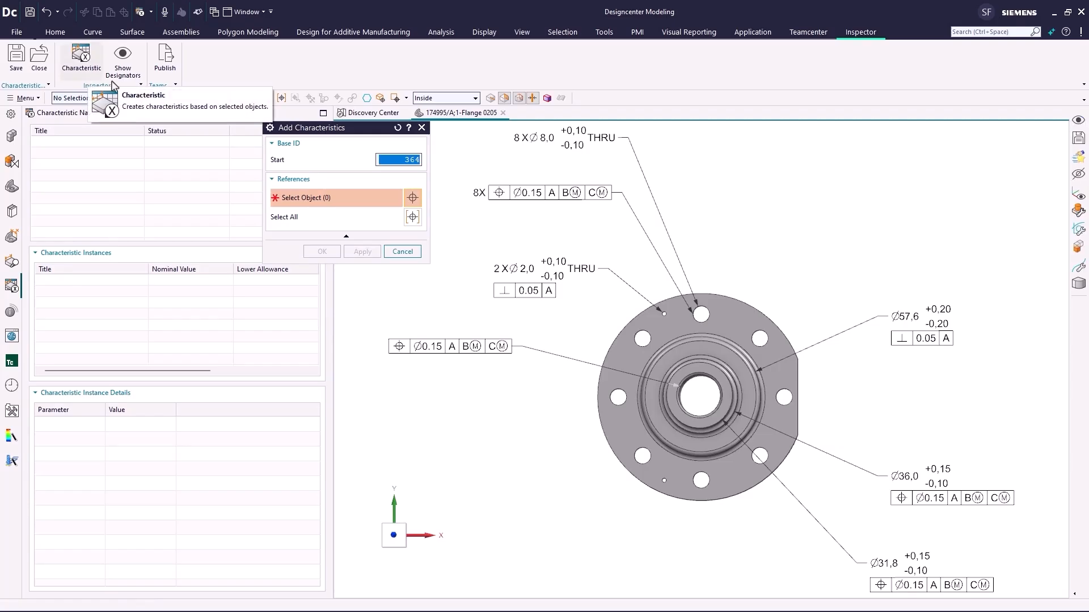
click(538, 137)
click(550, 254)
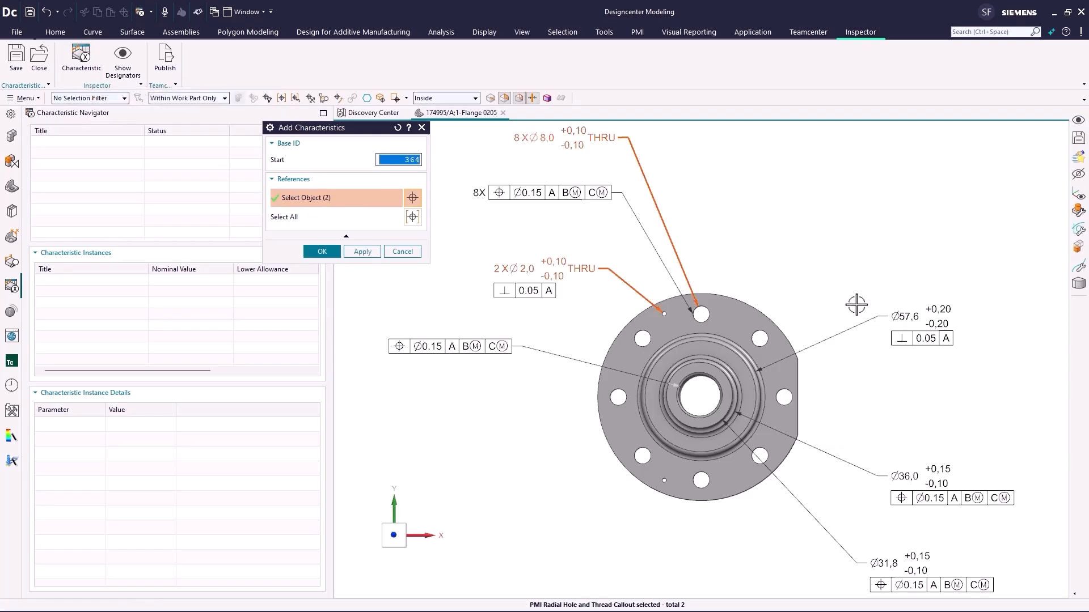
click(870, 327)
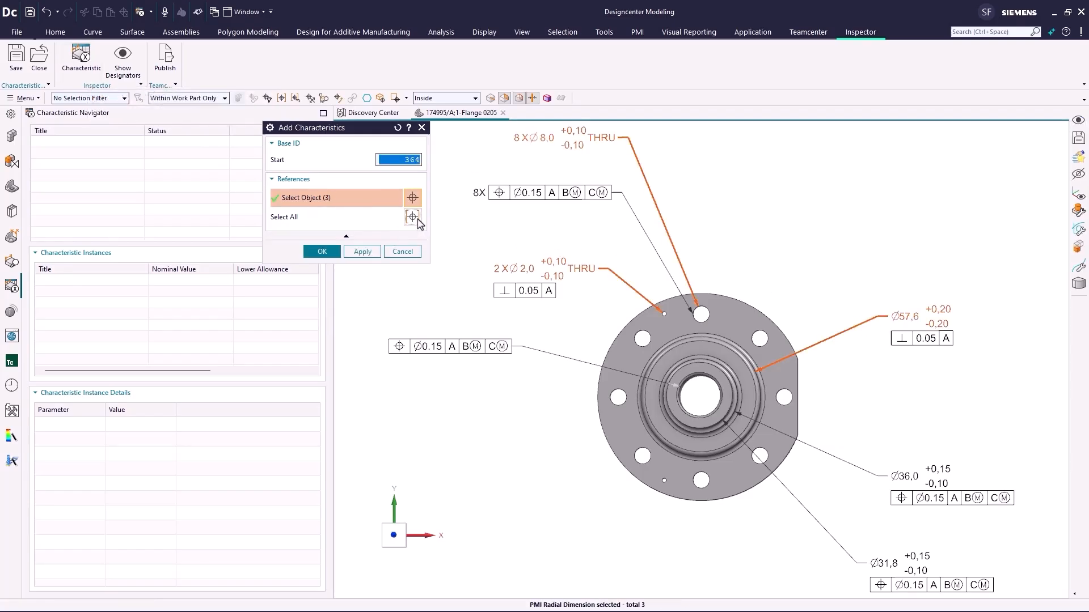
click(412, 216)
click(322, 252)
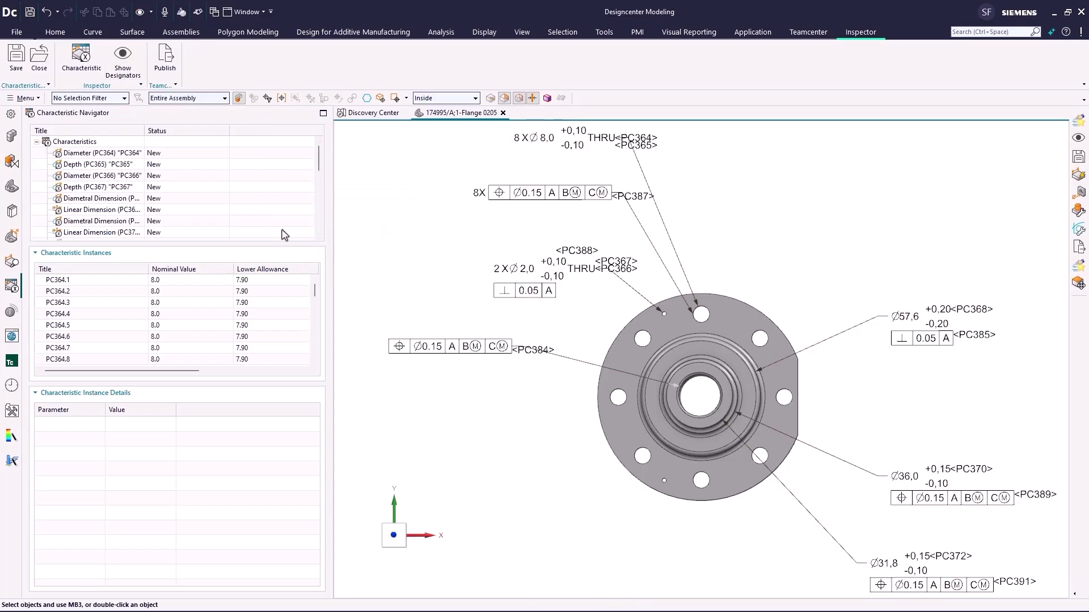
Examine the 8X hole callout and its diameter characteristic PC364, highlighting individual hole instances and checking their values
click(544, 146)
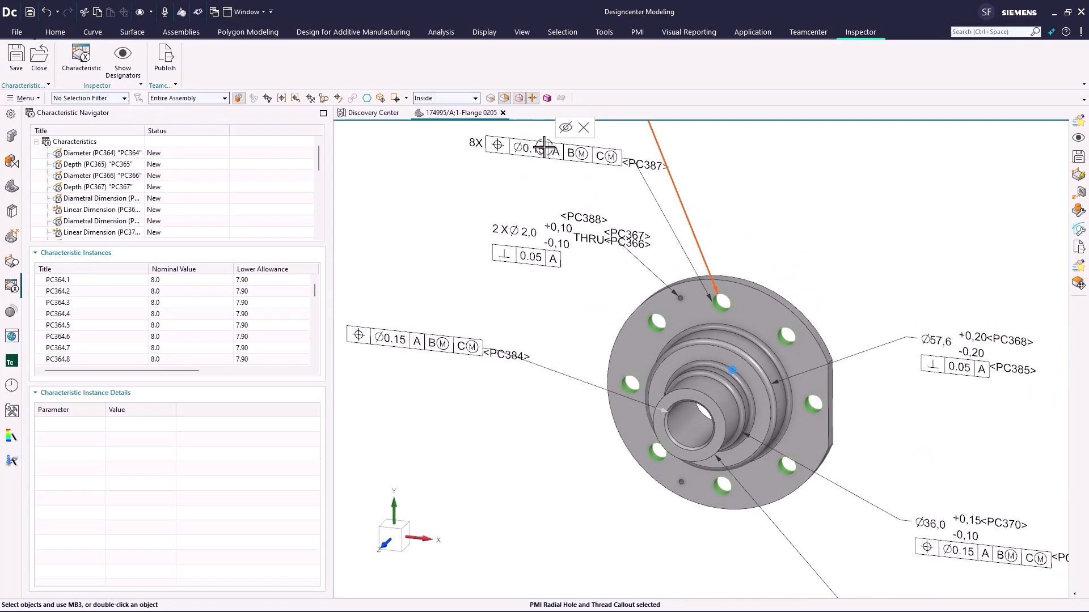
click(116, 154)
click(407, 185)
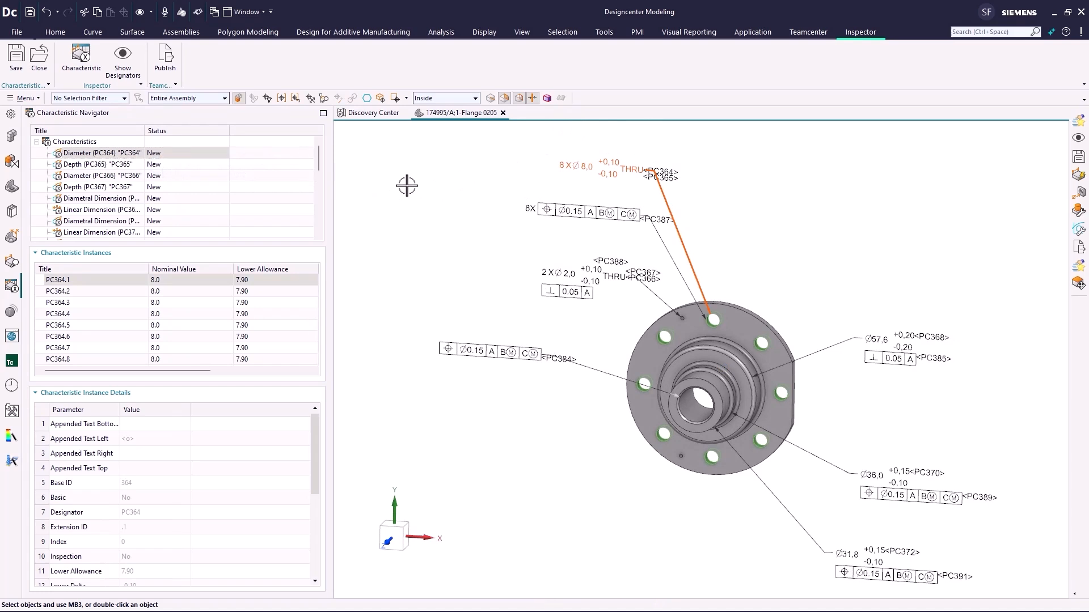
click(125, 155)
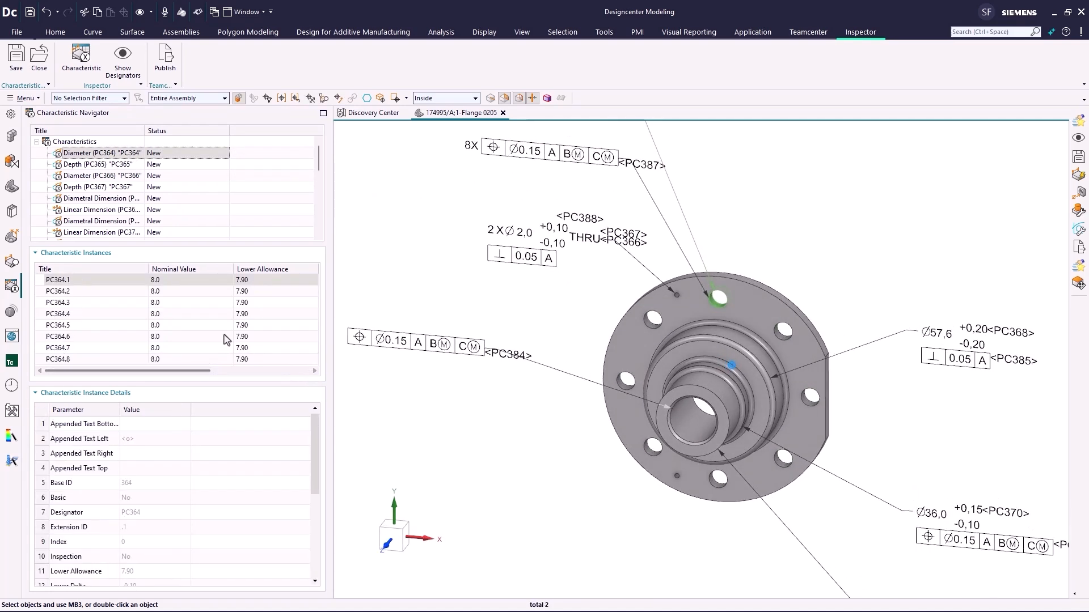
click(88, 315)
click(91, 326)
click(94, 337)
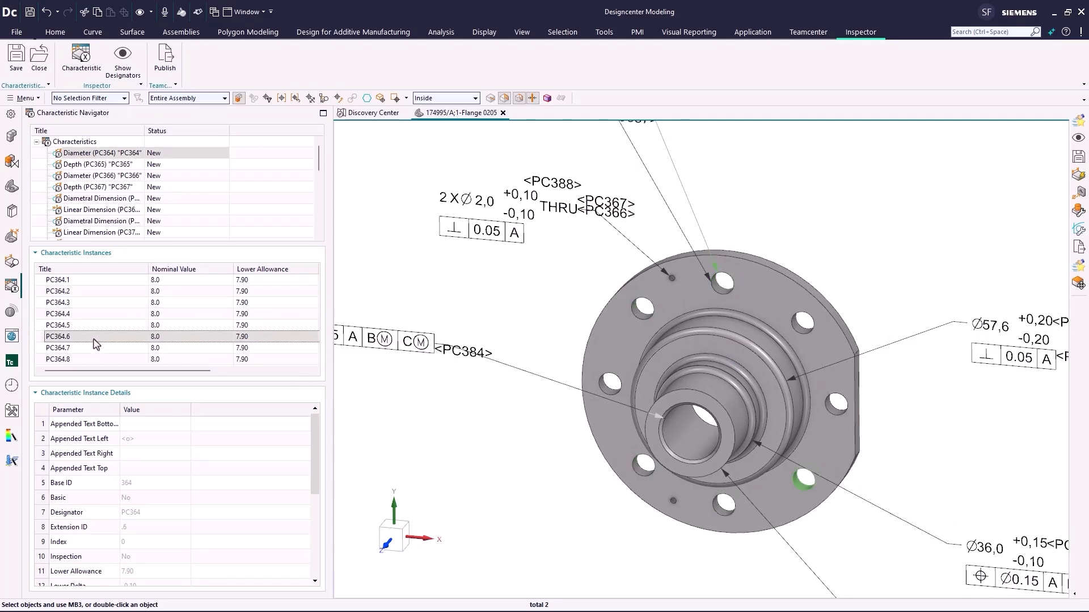
click(113, 155)
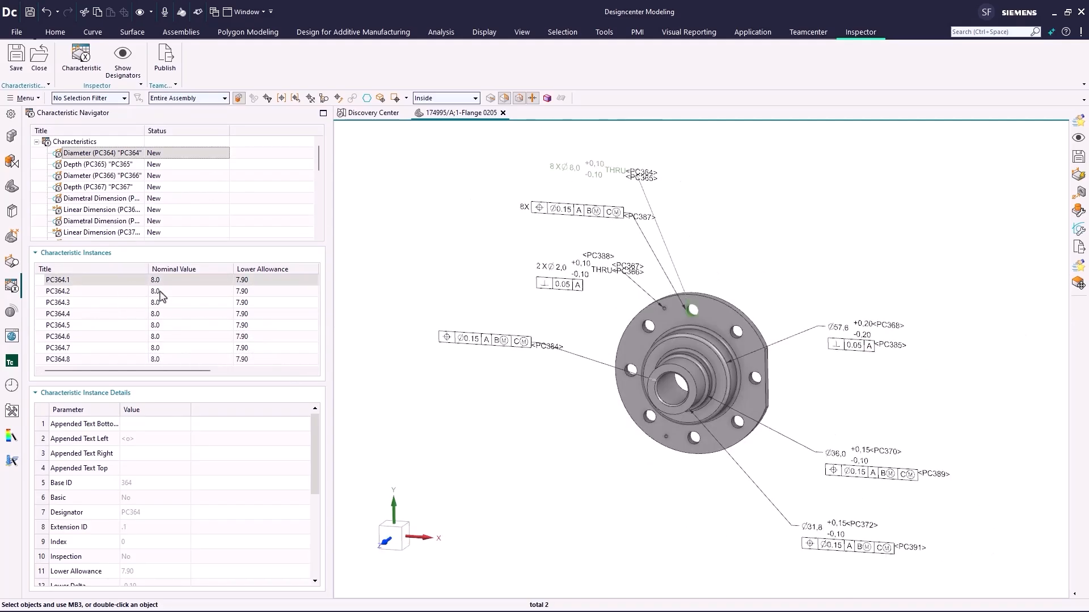
mouse_move(158, 372)
mouse_down()
mouse_move(244, 370)
mouse_move(156, 371)
mouse_up()
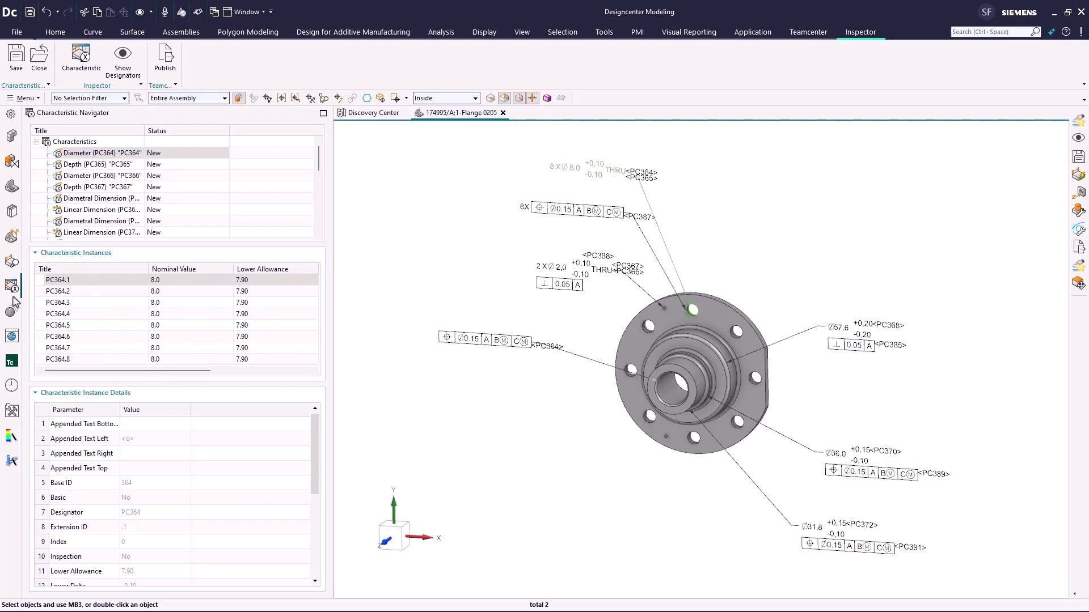
Activate the Form & Finish model view and show the characteristic designators on its annotations
click(16, 237)
double_click(97, 199)
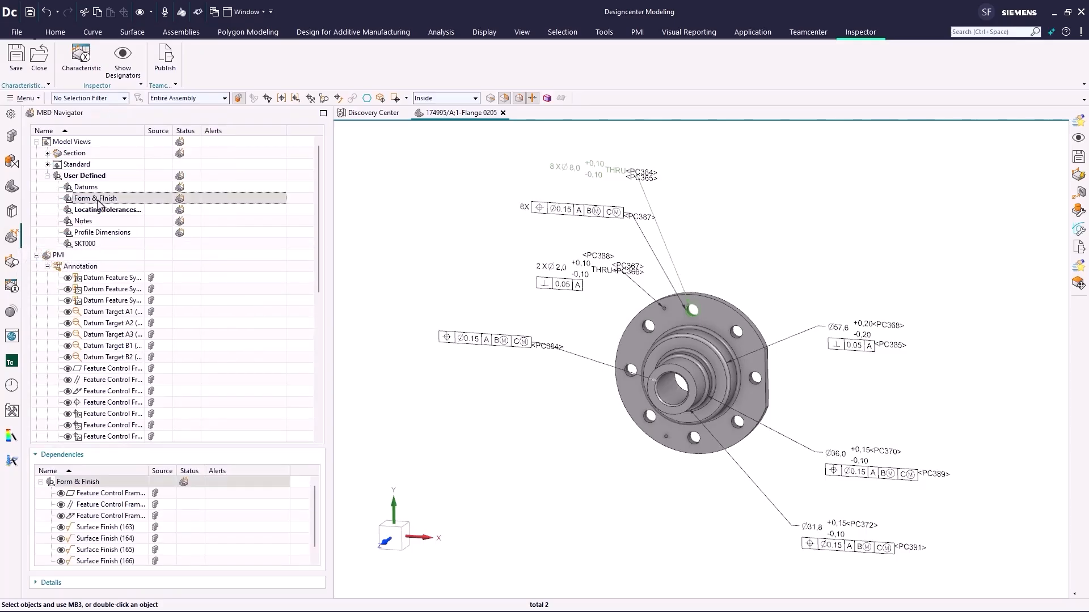
click(123, 57)
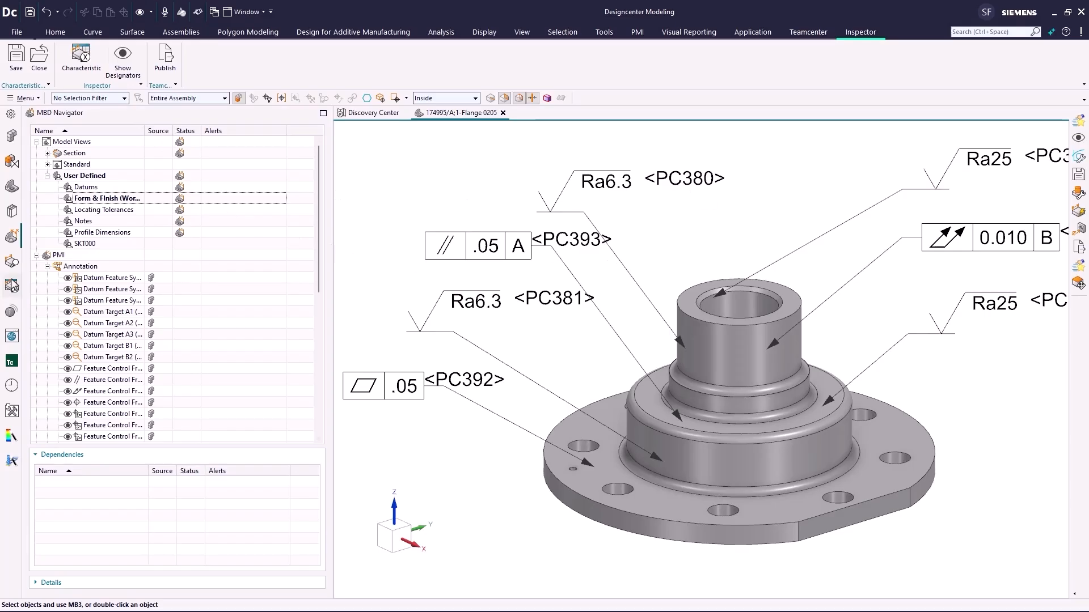
For surface finish characteristic PC380, add a Text column before UUID in the characteristic instances table
click(12, 287)
scroll(120, 227, down, 6)
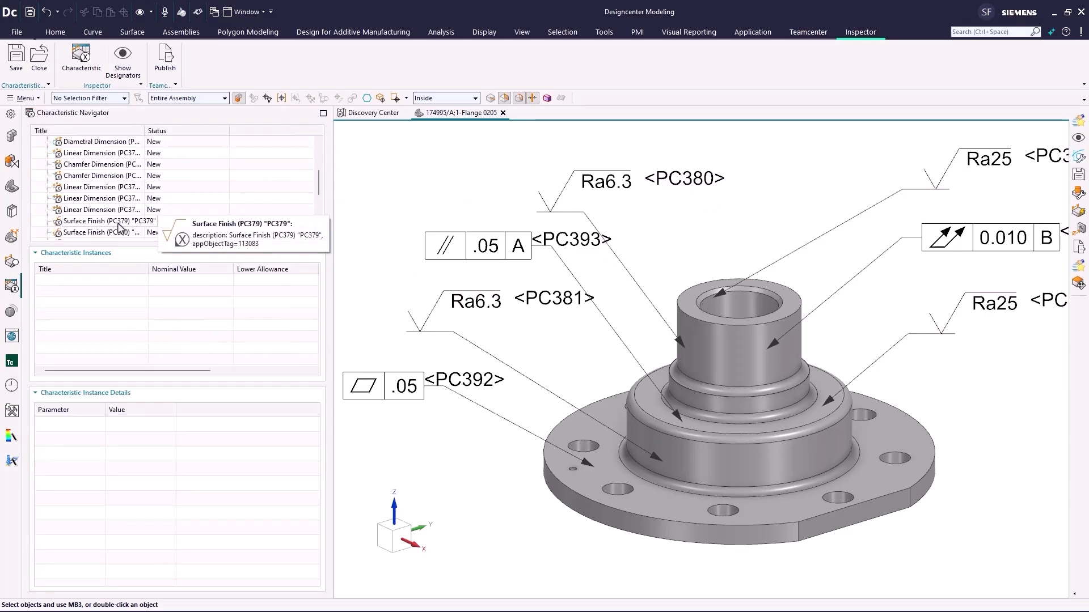
click(119, 233)
right_click(92, 323)
click(117, 360)
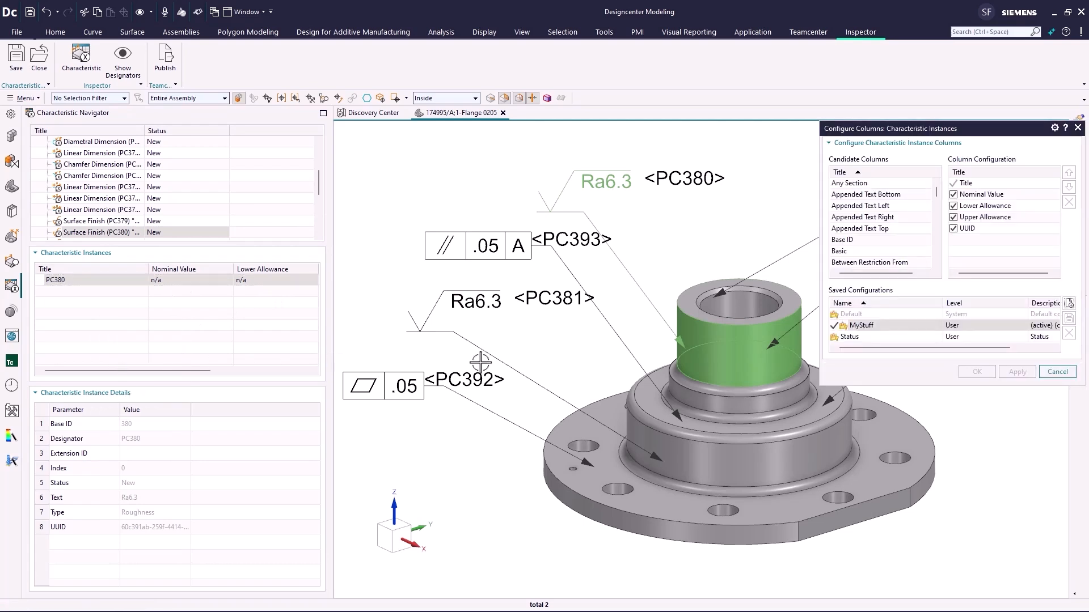
drag(936, 197, 931, 245)
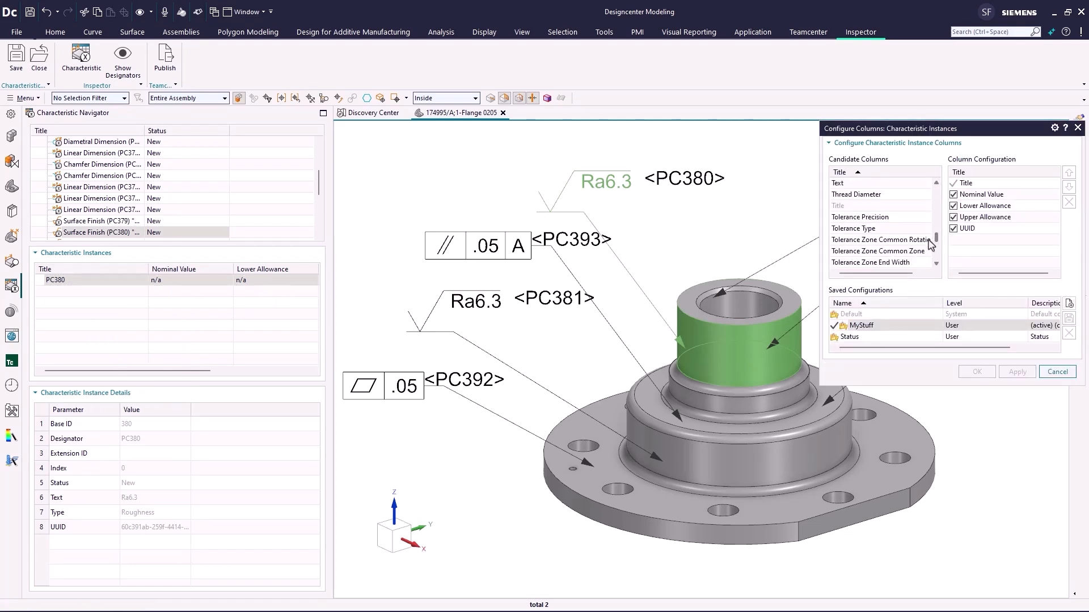
double_click(870, 186)
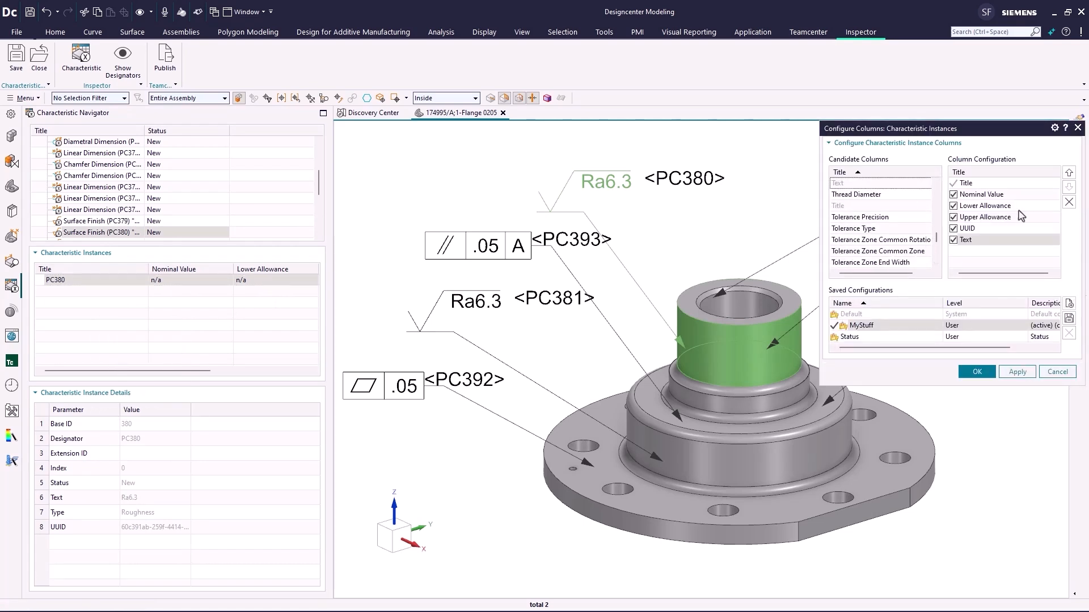
click(1069, 172)
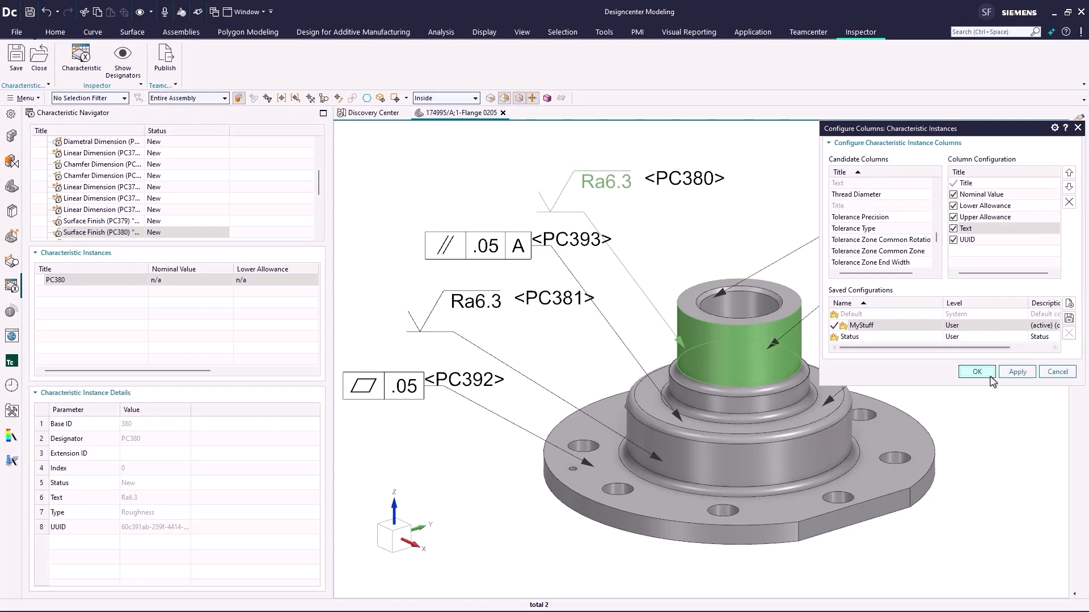
click(977, 372)
mouse_move(117, 372)
mouse_down()
mouse_move(179, 371)
mouse_move(108, 375)
mouse_up()
Export the instances of characteristics PC364 to PC367 together with PC380 to a spreadsheet, and close the spreadsheet after viewing it
scroll(317, 202, up, 5)
scroll(316, 202, up, 1)
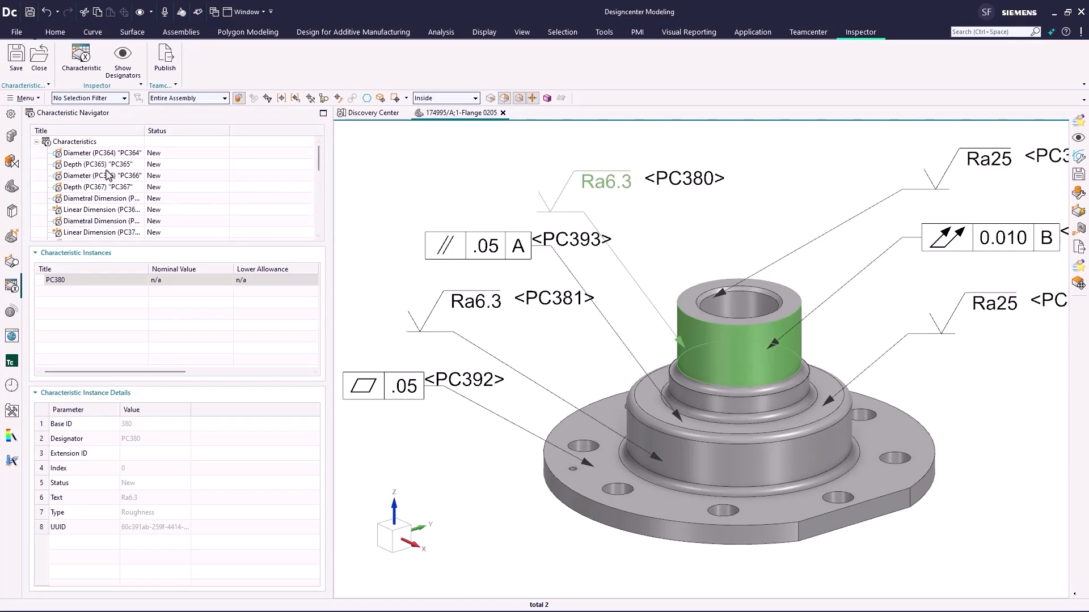
ctrl+click(107, 154)
ctrl+click(117, 167)
ctrl+click(118, 178)
ctrl+click(120, 187)
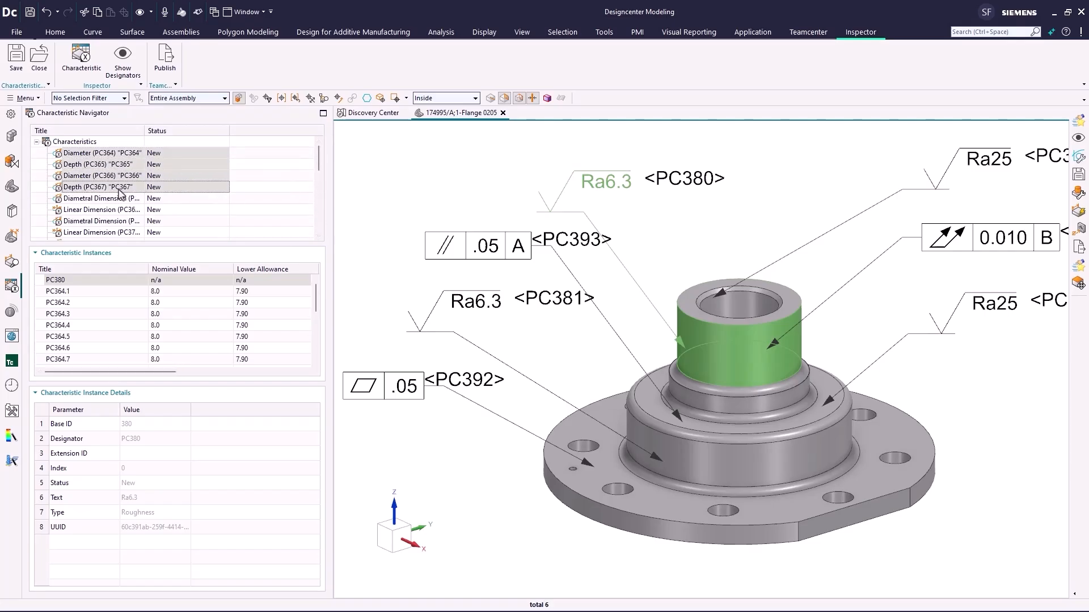
scroll(128, 228, down, 1)
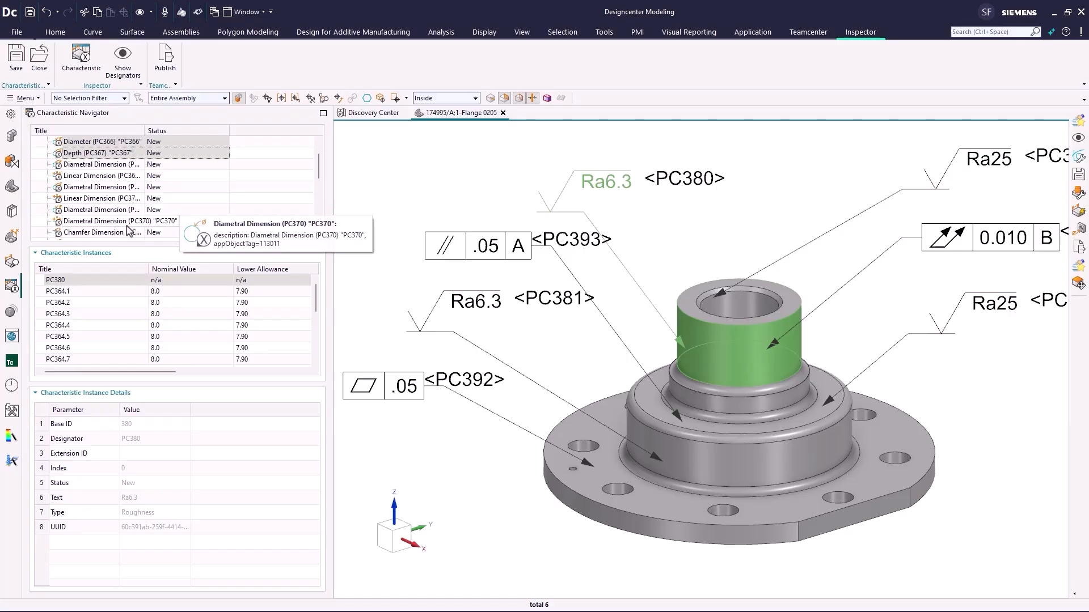
scroll(149, 347, down, 4)
scroll(173, 355, down, 1)
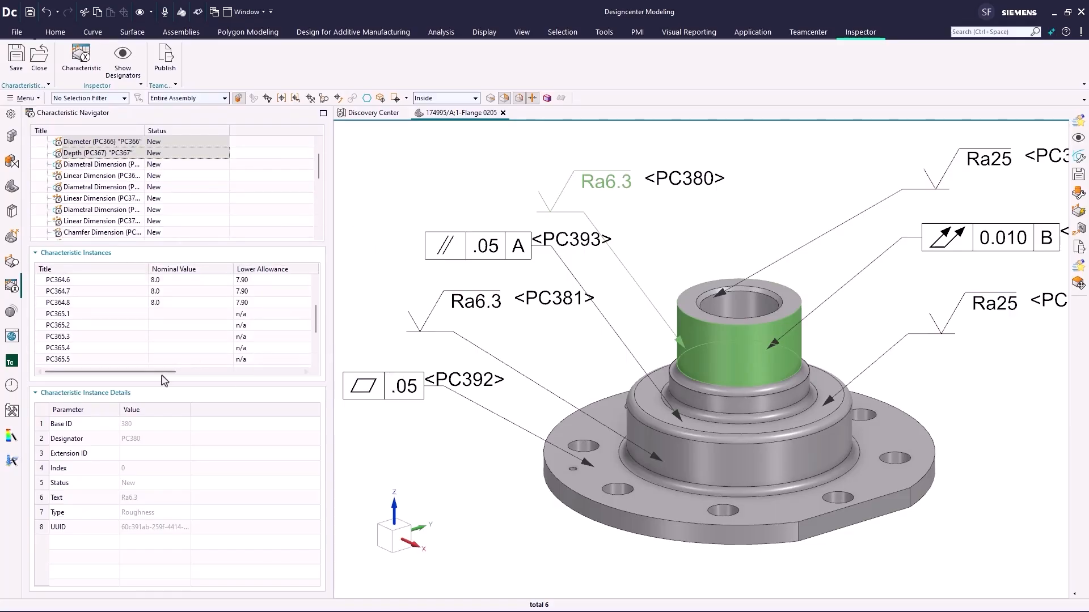
drag(166, 373, 243, 372)
right_click(212, 372)
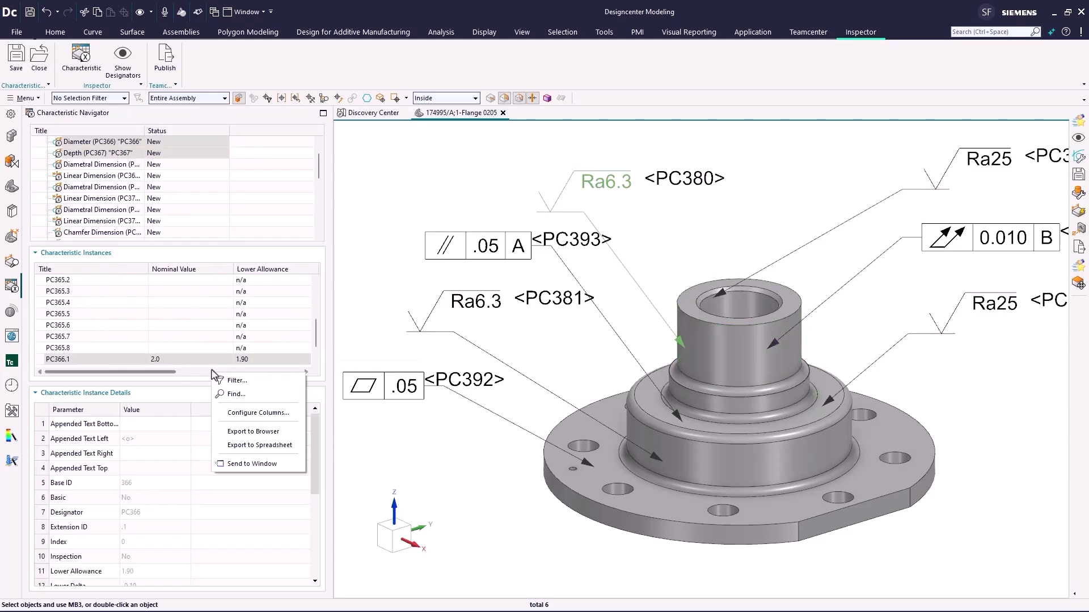
click(240, 445)
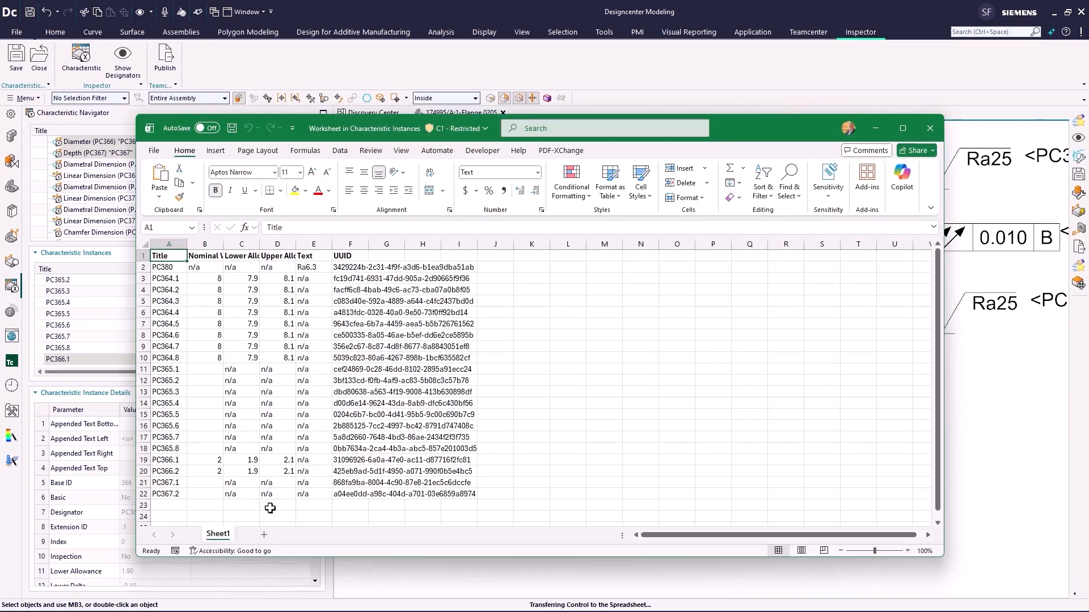
click(930, 128)
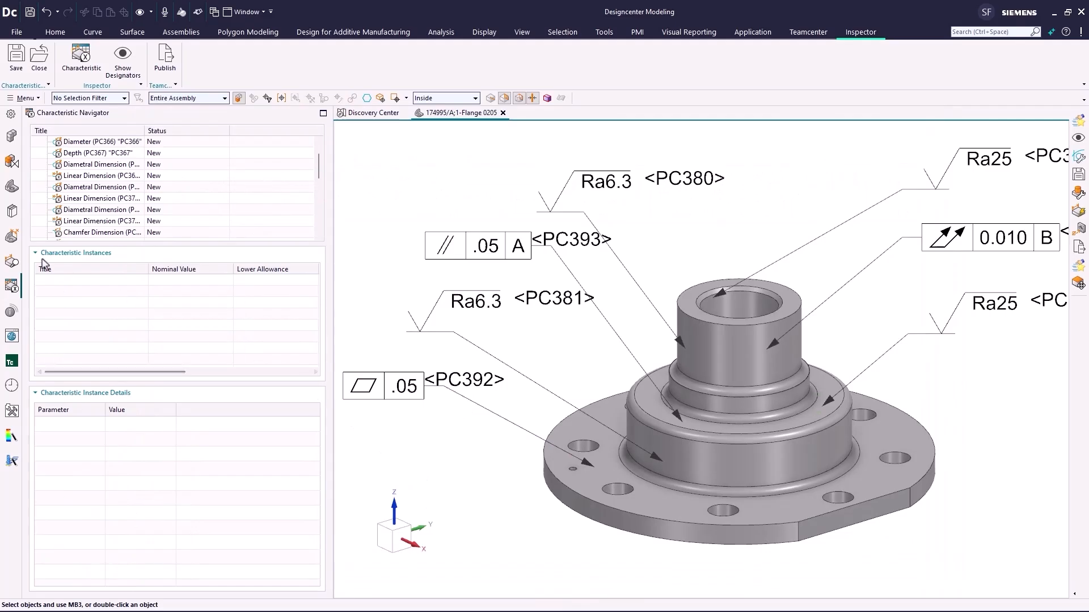
Activate the Locating Tolerances model view and return to the list of characteristics
click(11, 237)
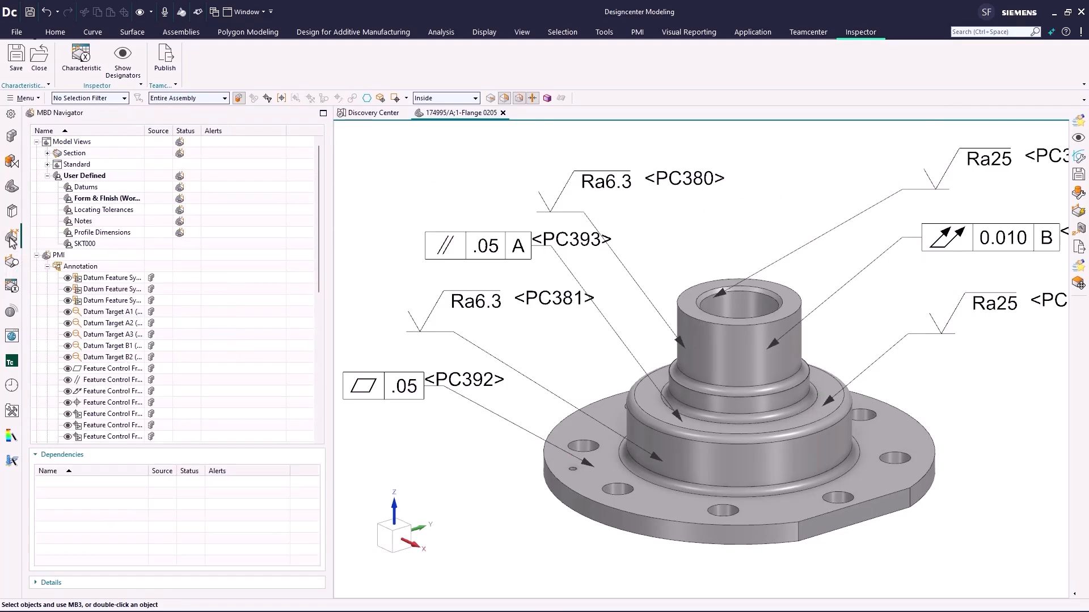
double_click(80, 211)
click(11, 286)
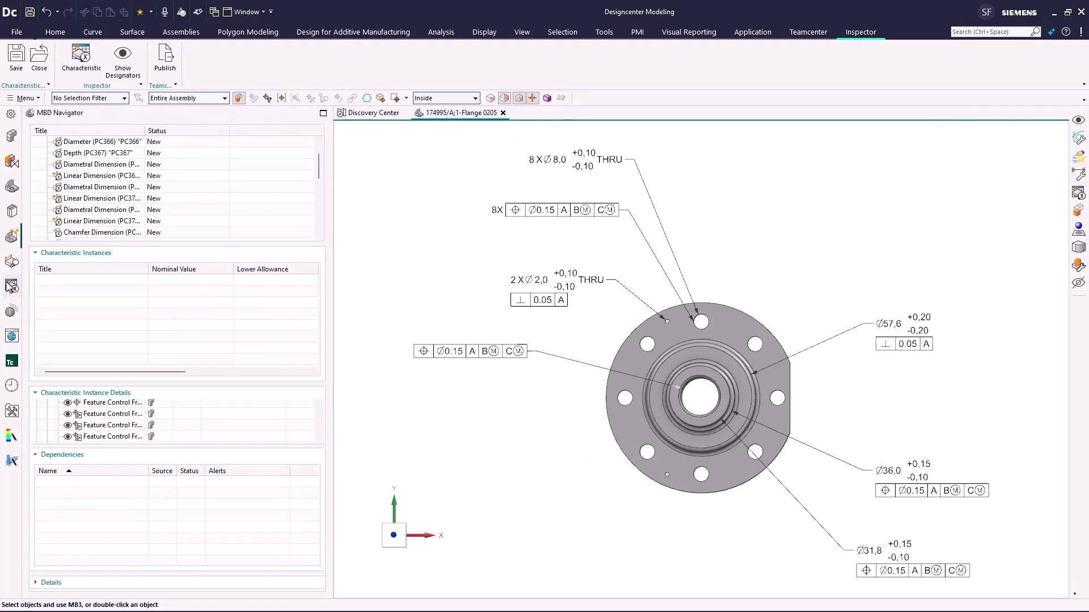
Add a string attribute titled "My Attribite" with the value "Quality is King" to the Ø57,6 diametral dimension characteristic PC368
click(85, 199)
right_click(85, 200)
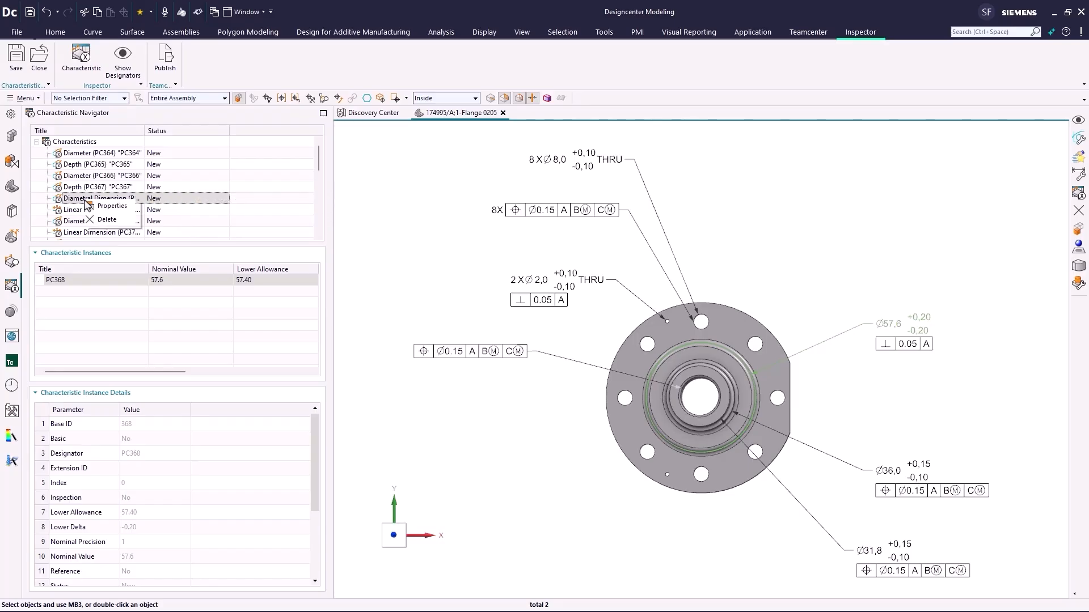
click(94, 206)
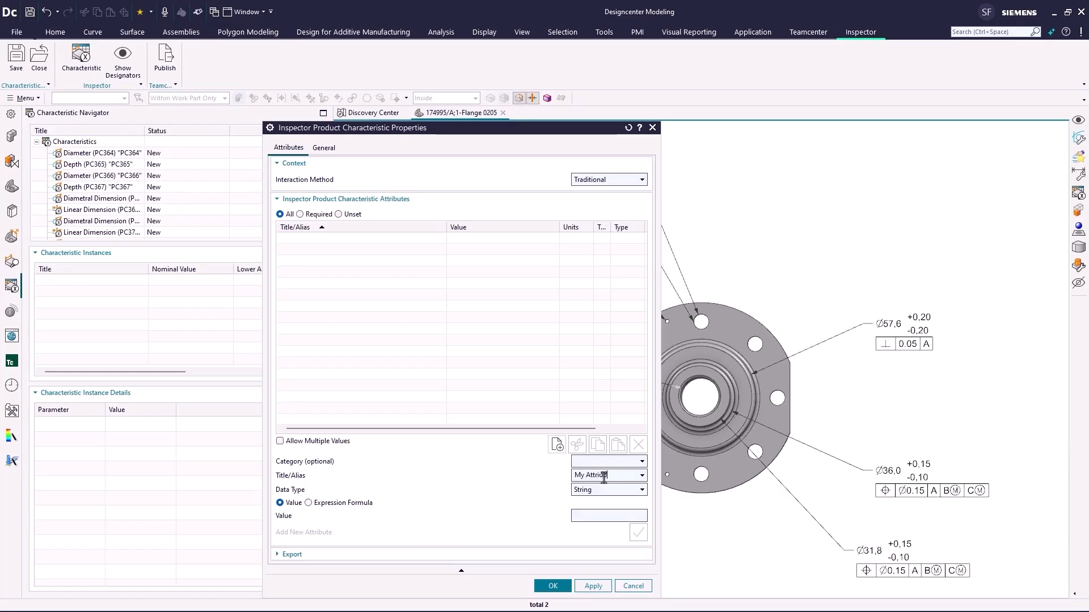
click(604, 477)
text(My Attribute)
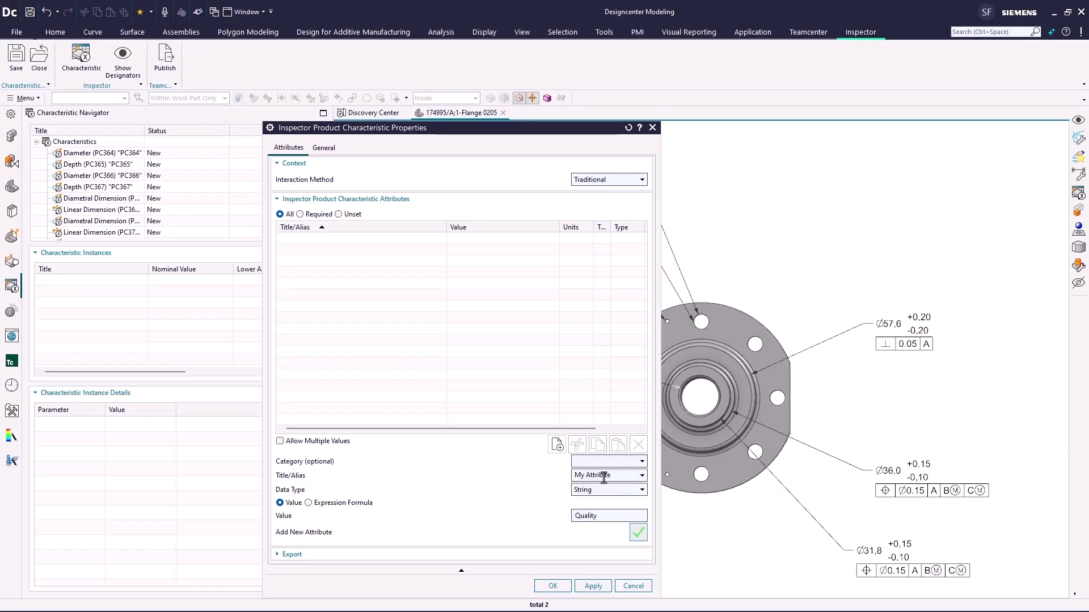
text(ng)
key(Return)
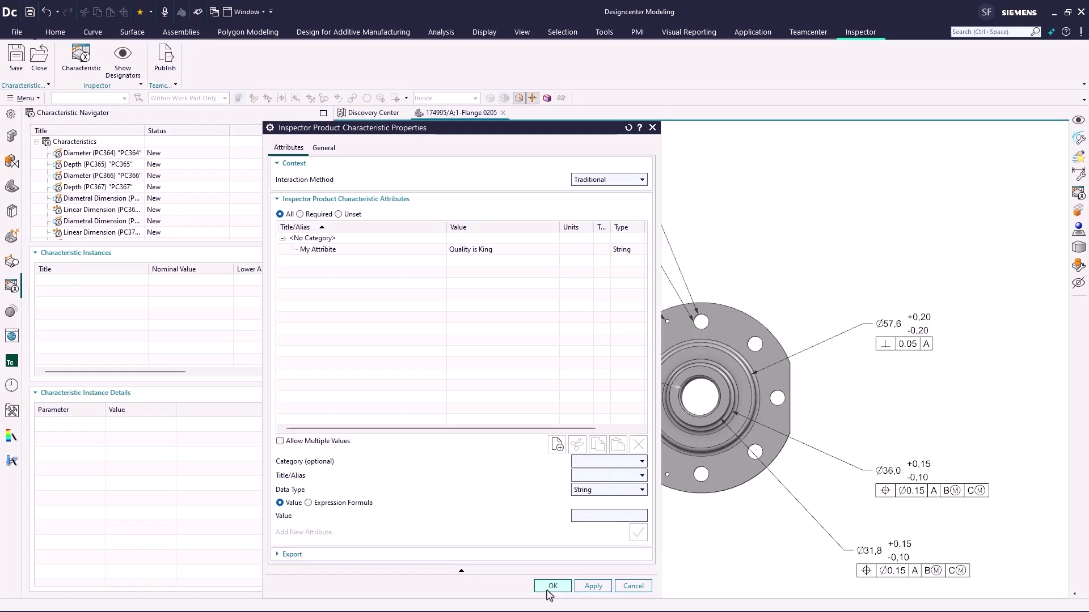
click(553, 586)
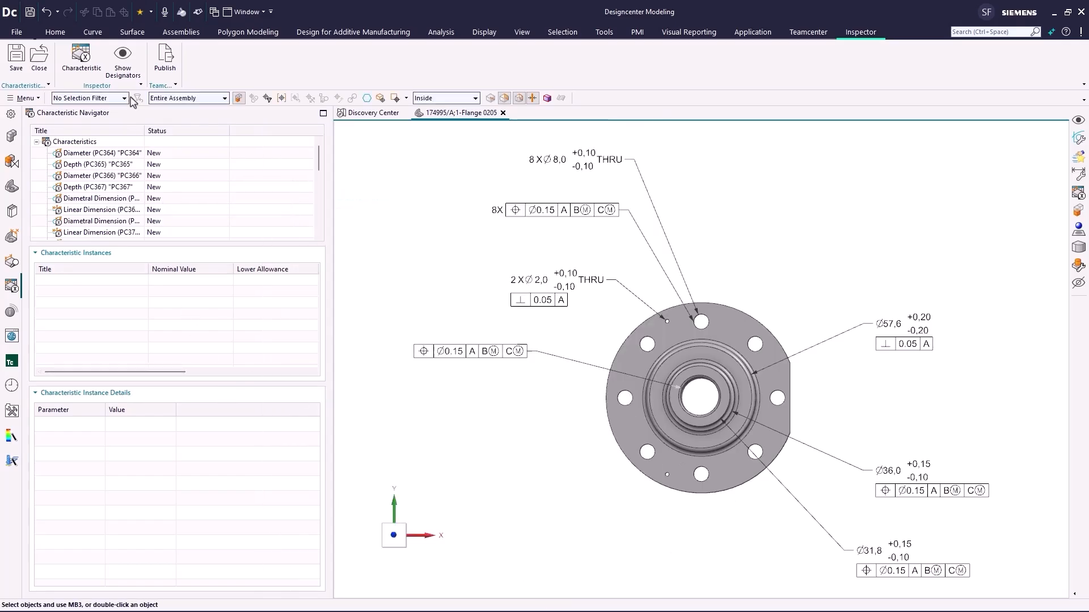
Show the characteristic designators on the model's PMI and inspect the instance details of diametral dimension PC368
click(126, 73)
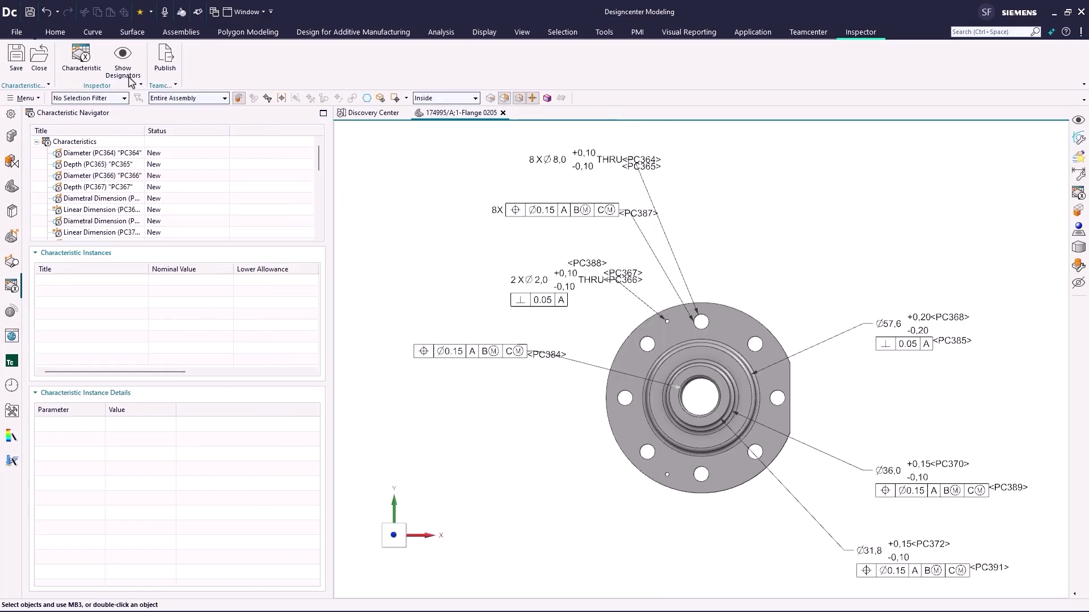
click(117, 199)
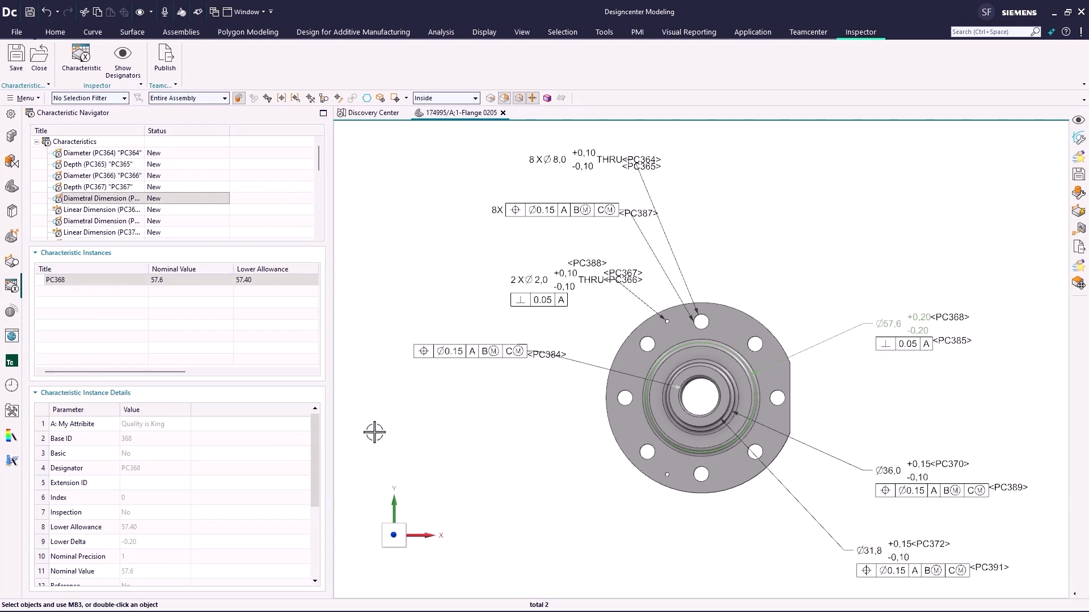
click(91, 317)
click(376, 358)
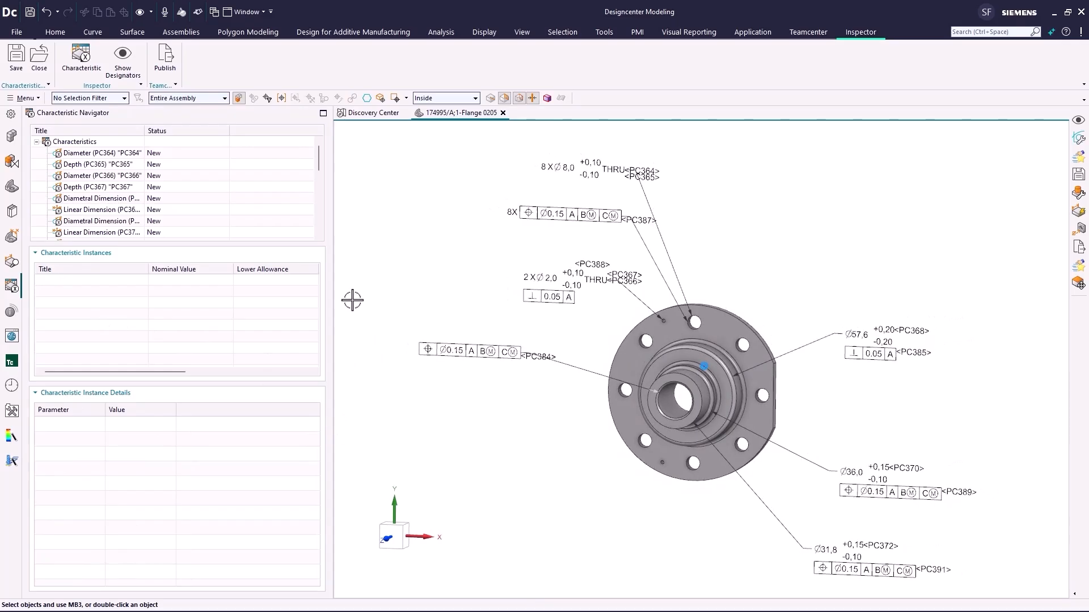
Edit the Ø8 hole feature in the model history, setting its hole diameter to 7.5 mm
click(13, 192)
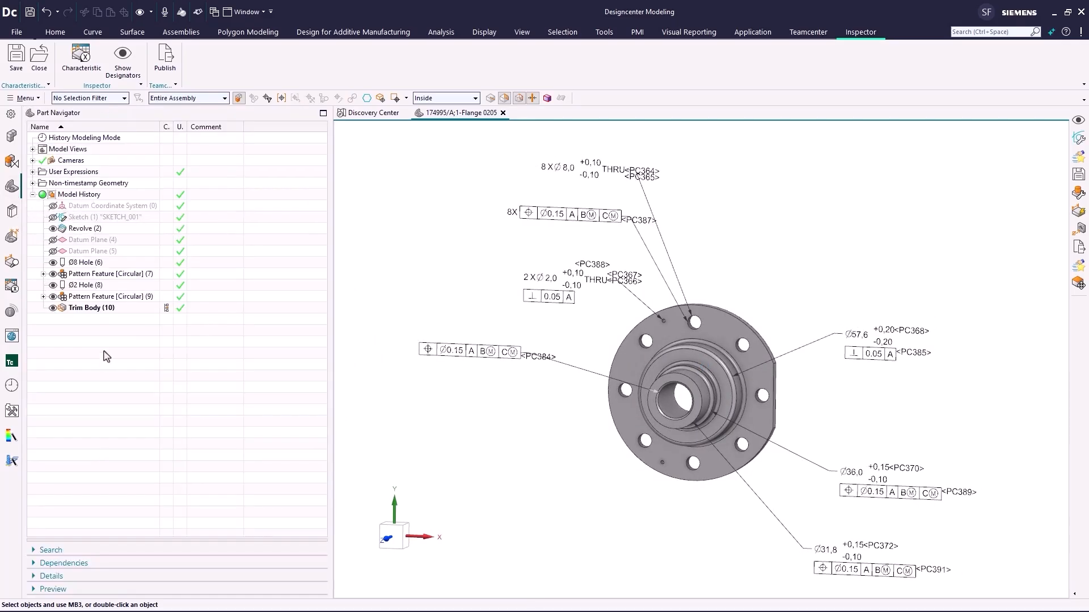
double_click(91, 262)
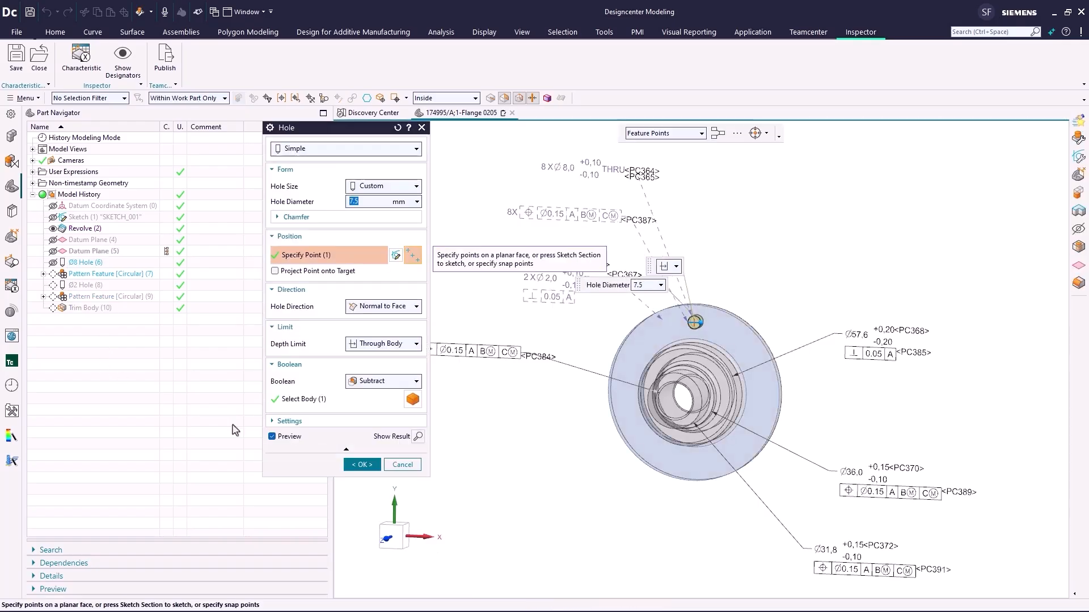
click(362, 464)
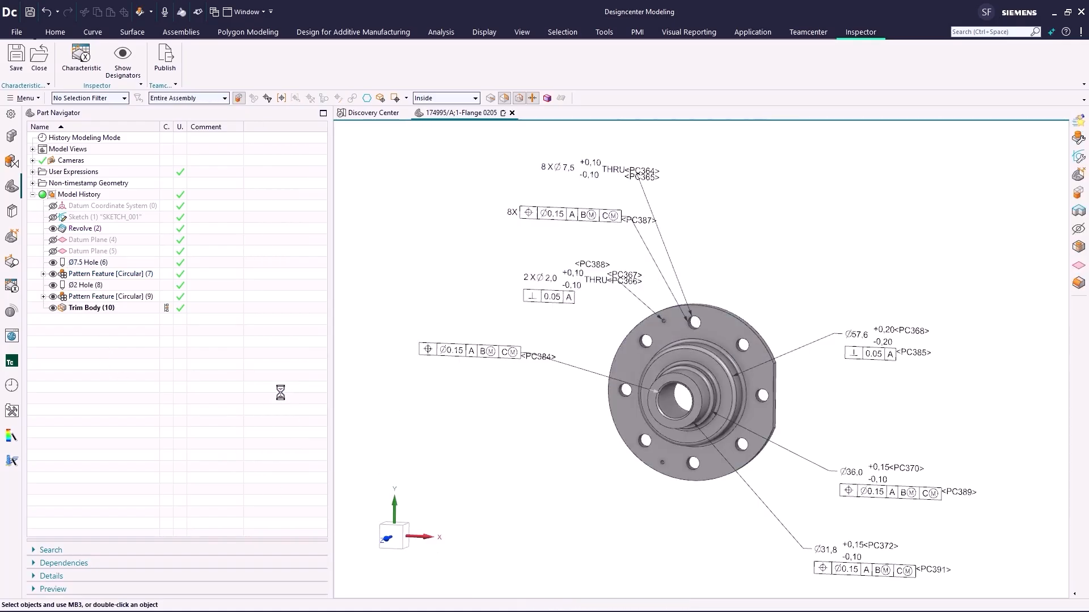
In SKETCH_001, set the vertical distance from the revolve axis to the large hub's outer edge to 30 mm and finish the sketch
double_click(110, 219)
click(997, 559)
click(788, 328)
drag(784, 443, 952, 441)
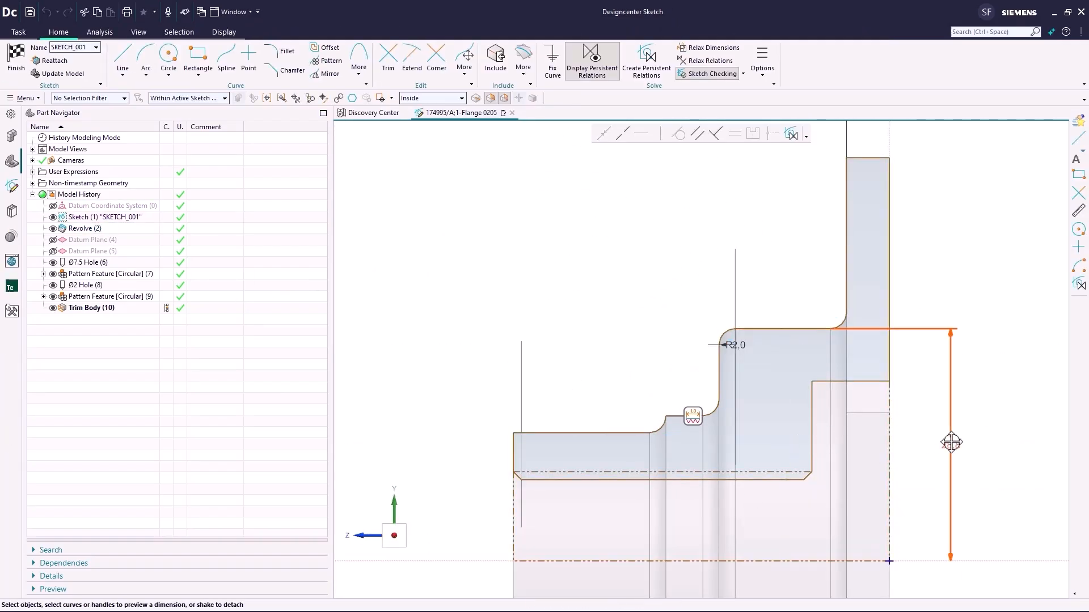
click(962, 444)
text(30)
key(Return)
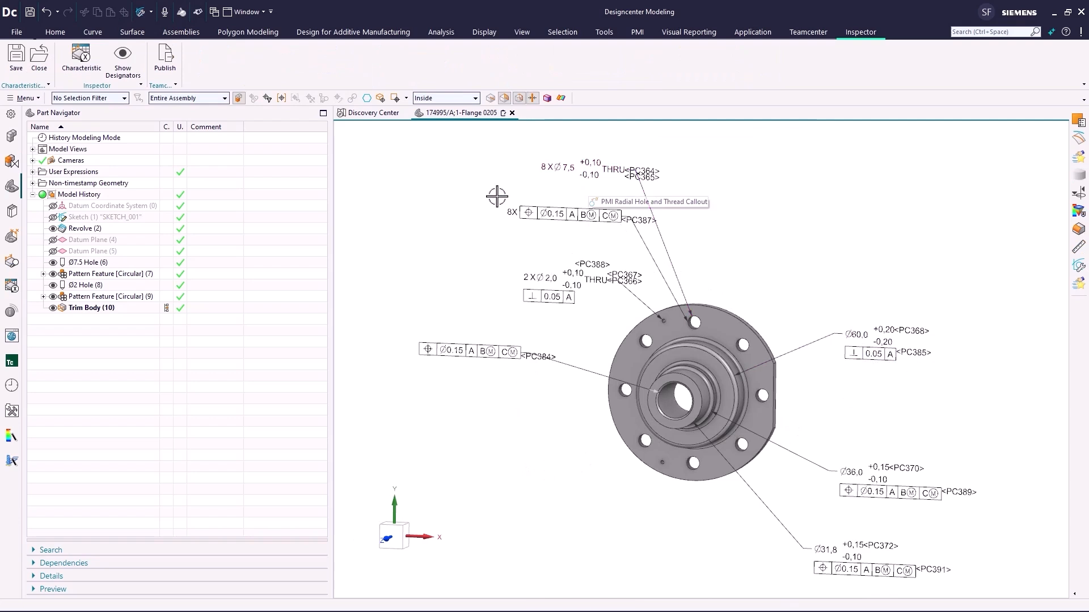
Check the nominal values and allowances of characteristics PC364 and PC368 in the characteristic instances table
click(12, 286)
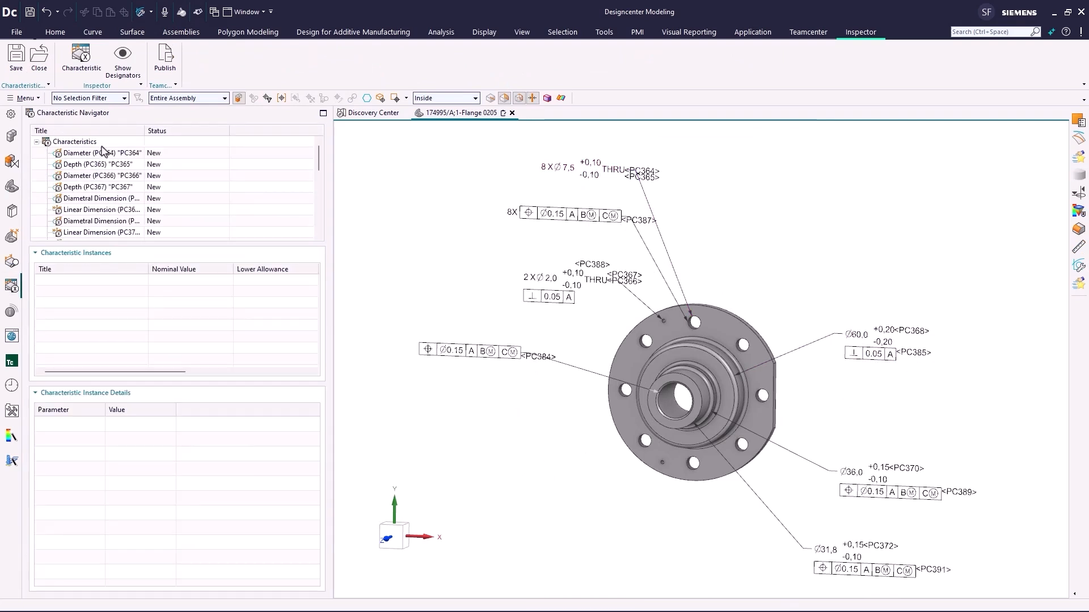
click(100, 152)
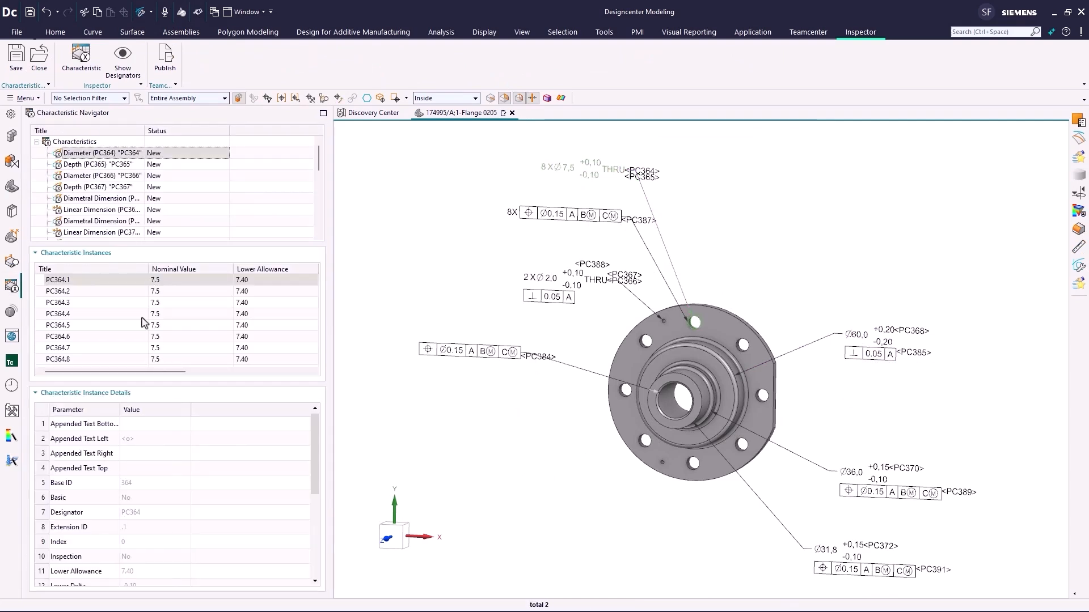
click(104, 199)
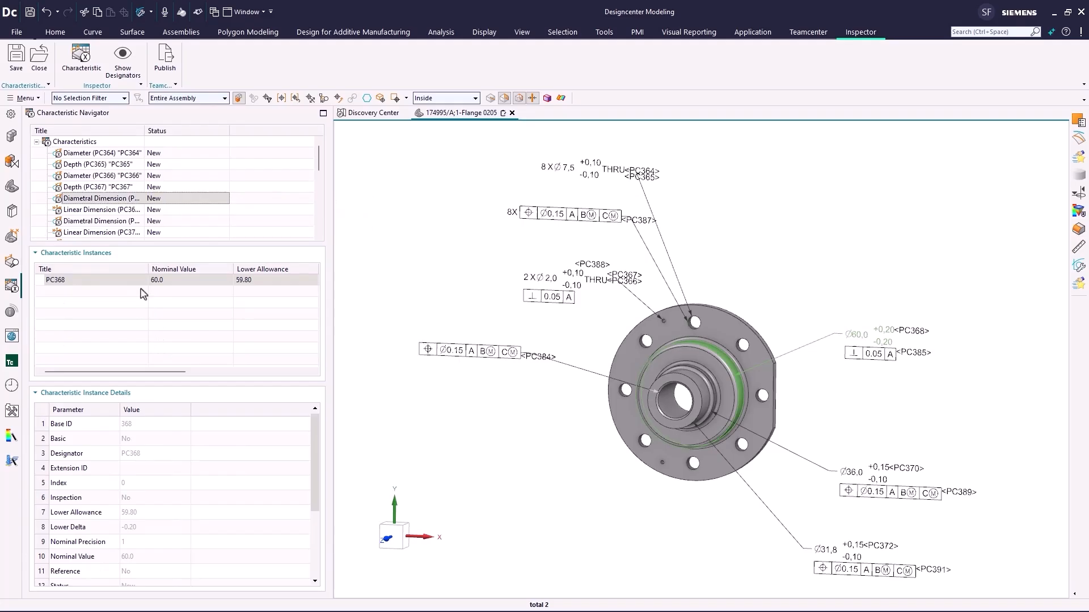
click(101, 154)
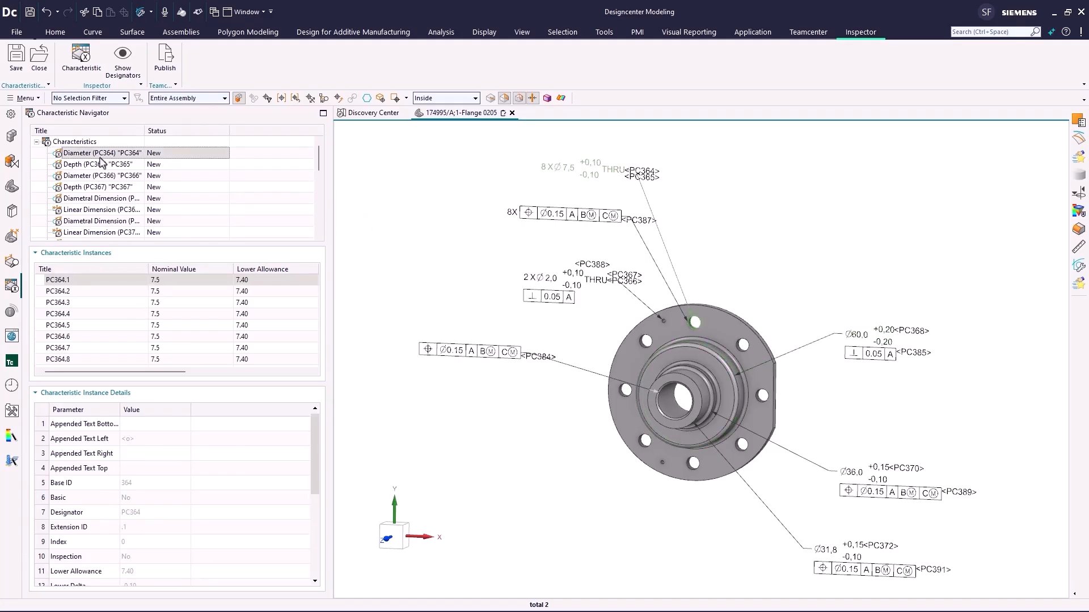
click(399, 231)
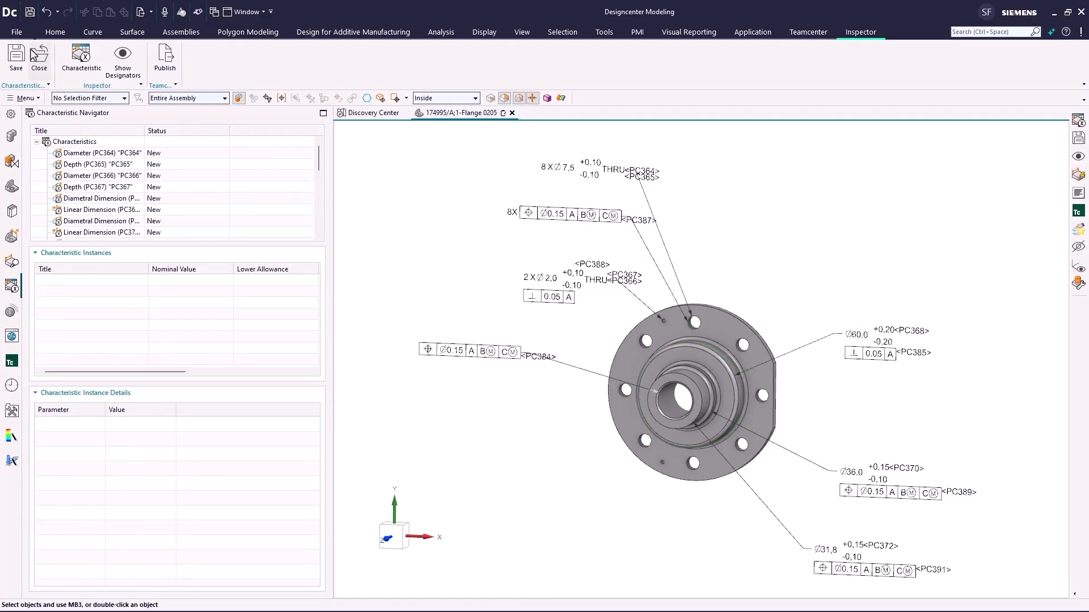
Save the characteristic file together with the modified design part, and publish the characteristics to Teamcenter
click(21, 68)
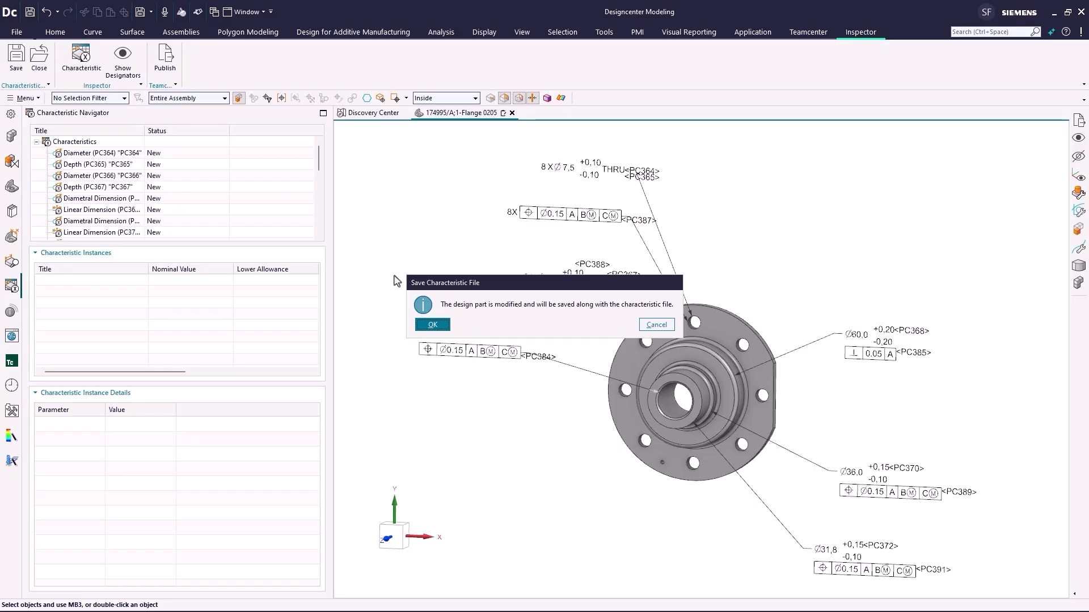
click(430, 325)
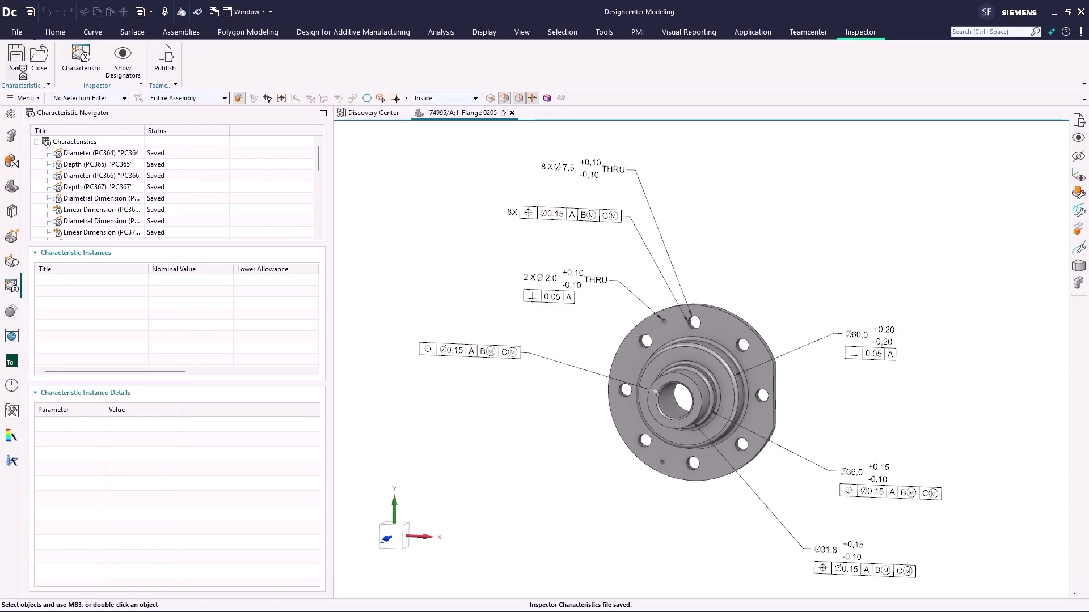
click(166, 59)
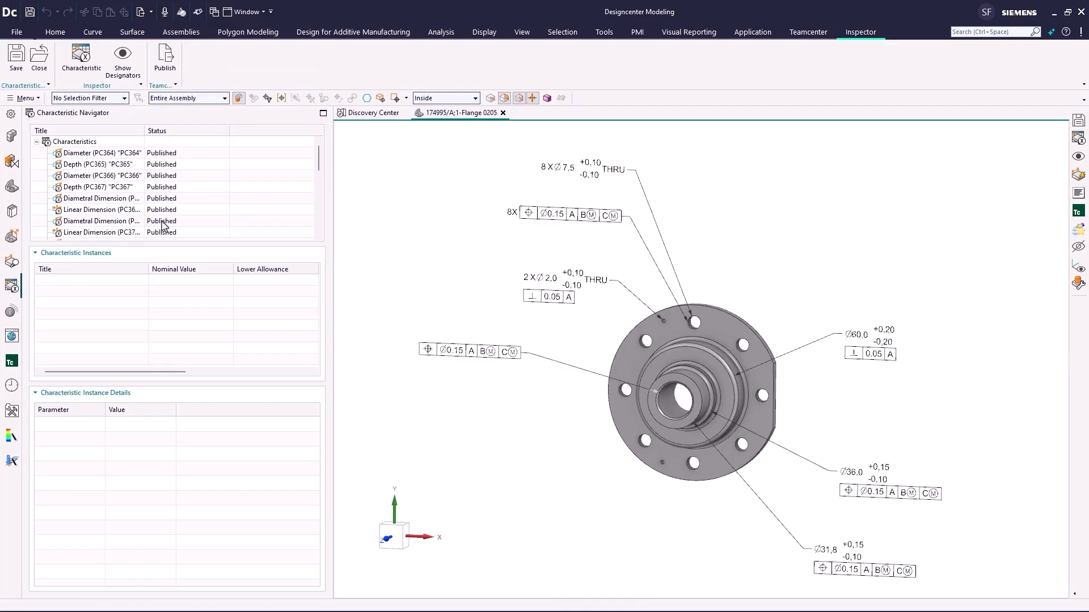
Examine Flange 0205's published characteristics in an enlarged Teamcenter view, and return to the part's model history
click(16, 361)
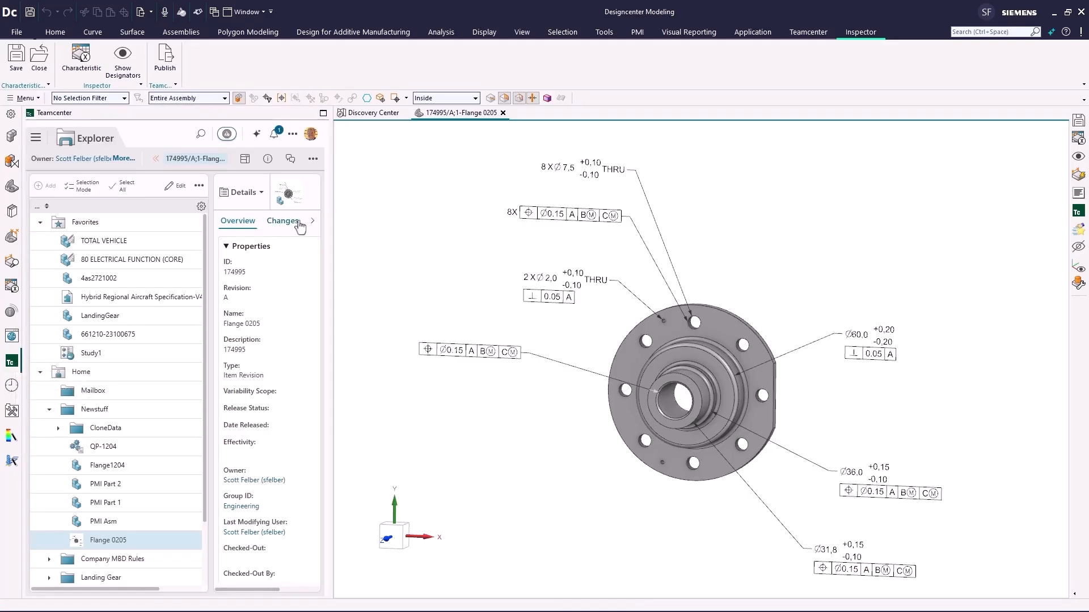
click(323, 114)
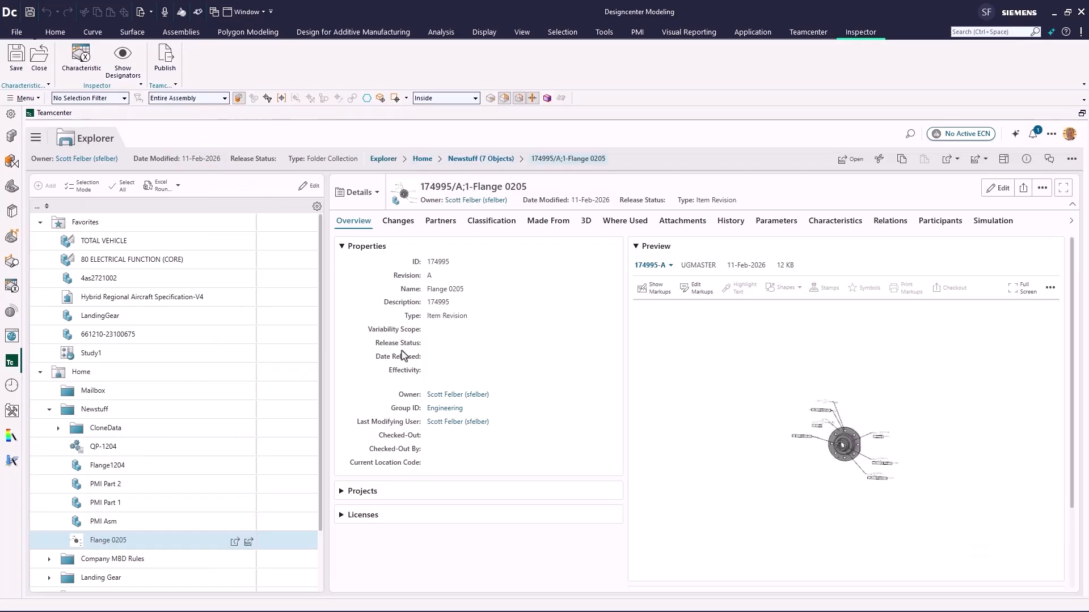
click(823, 224)
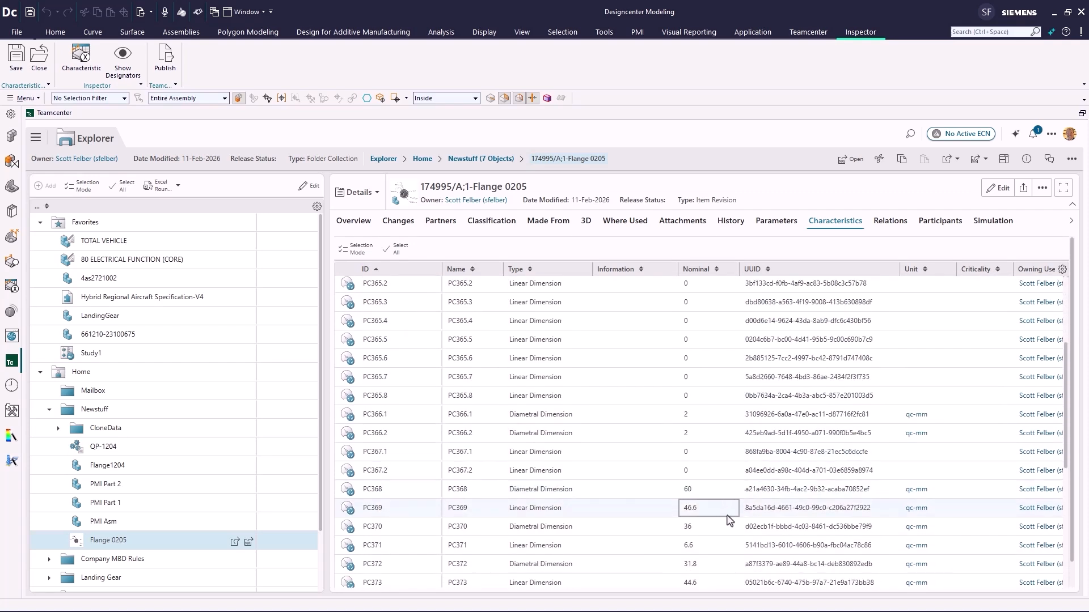
scroll(684, 425, up, 3)
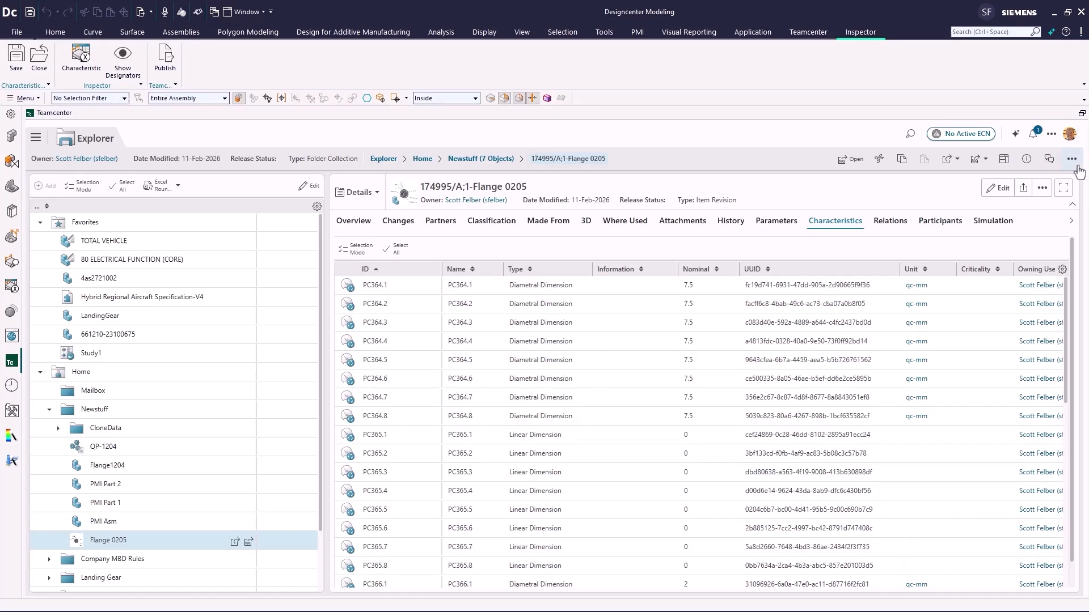
click(1083, 114)
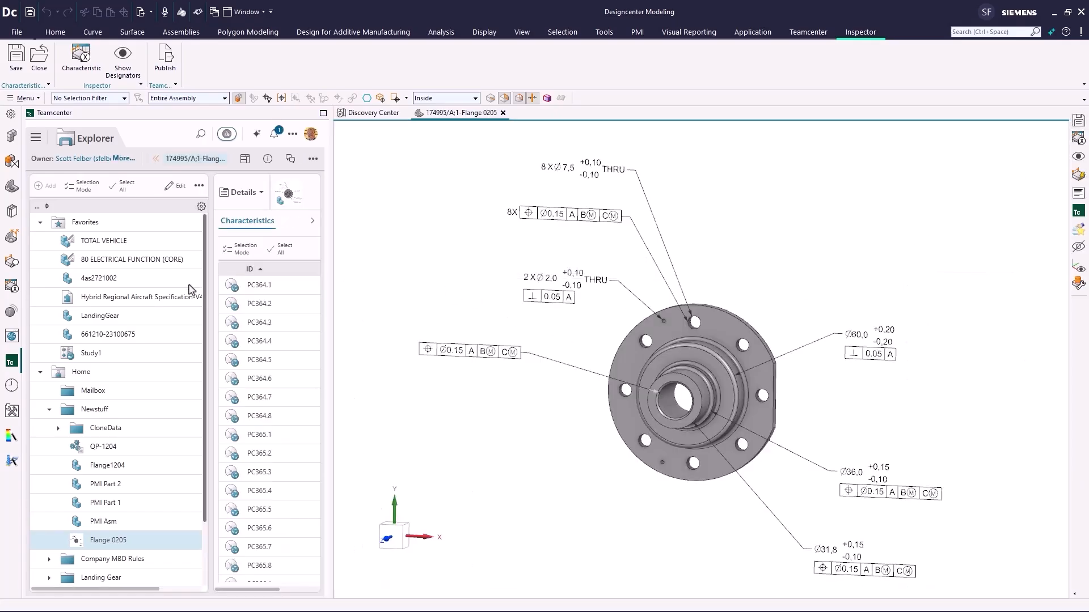
click(16, 190)
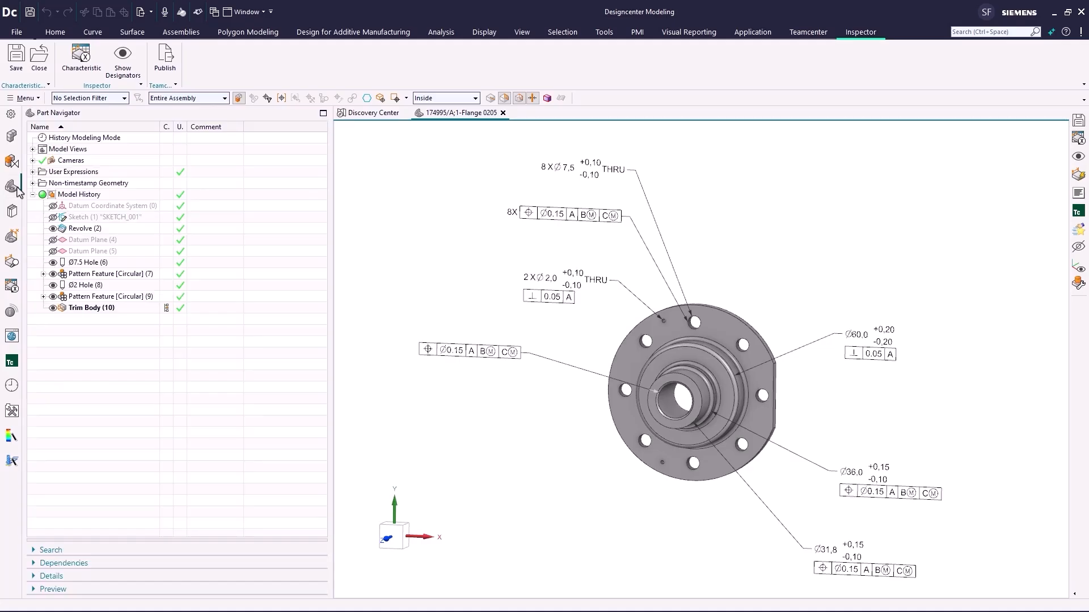